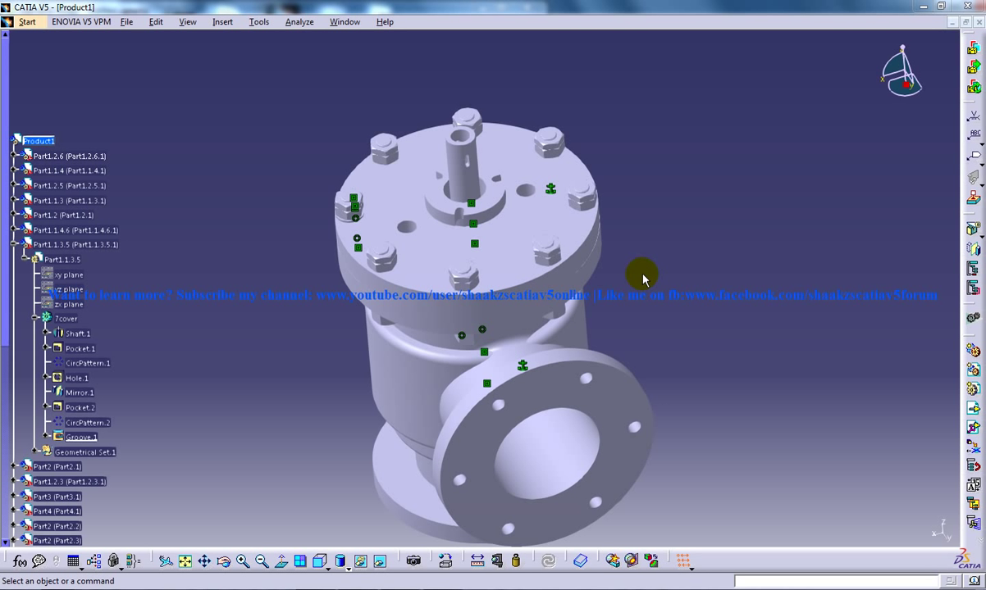
# Insert the existing component 20collar stud with positioning from the Junction Stop Valve Part Files folder.
pyautogui.moveTo(656, 318); pyautogui.dragTo(613, 219, button='middle')
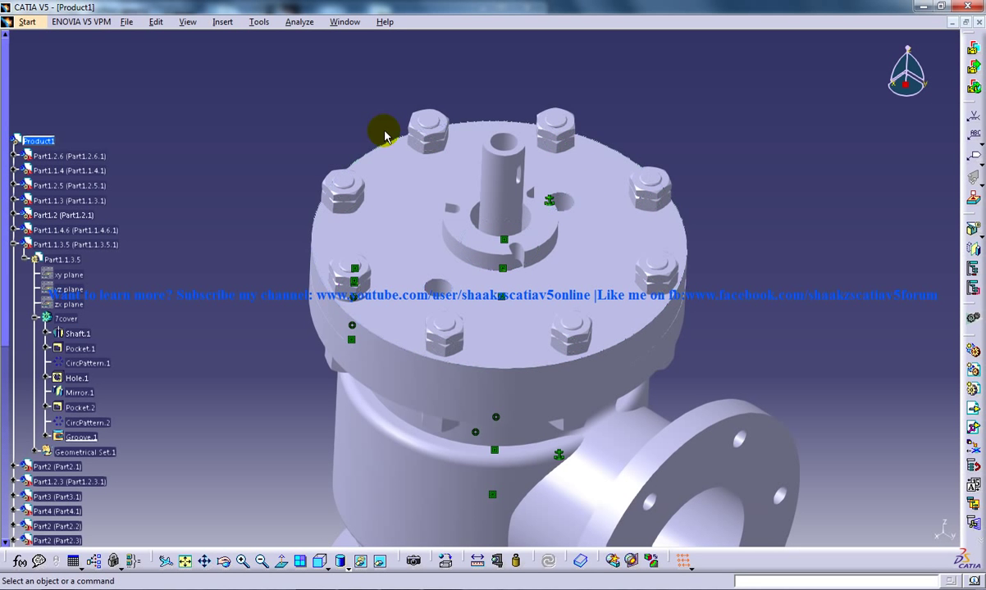
pyautogui.click(222, 22)
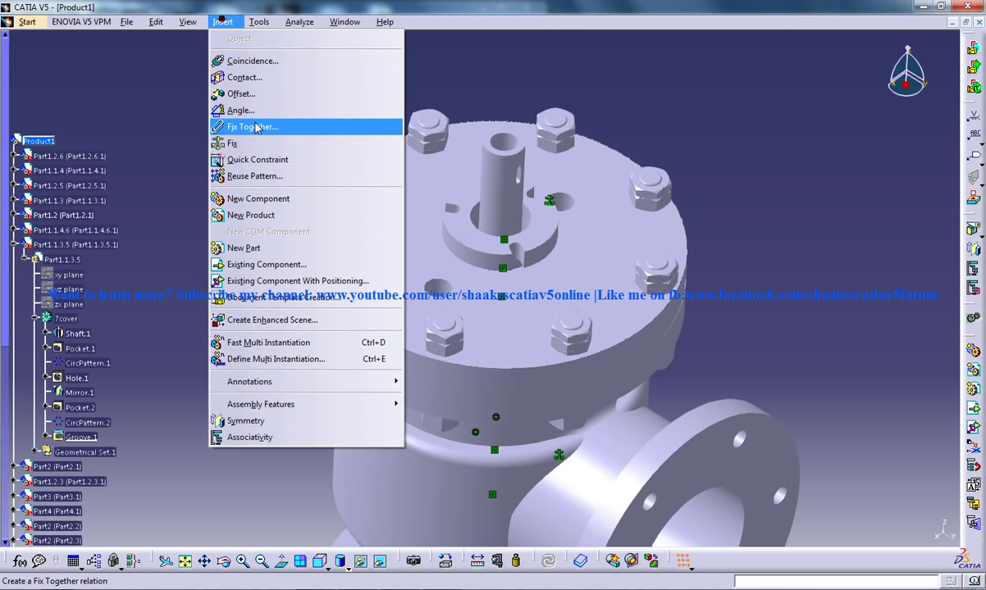
pyautogui.click(320, 280)
pyautogui.click(489, 308)
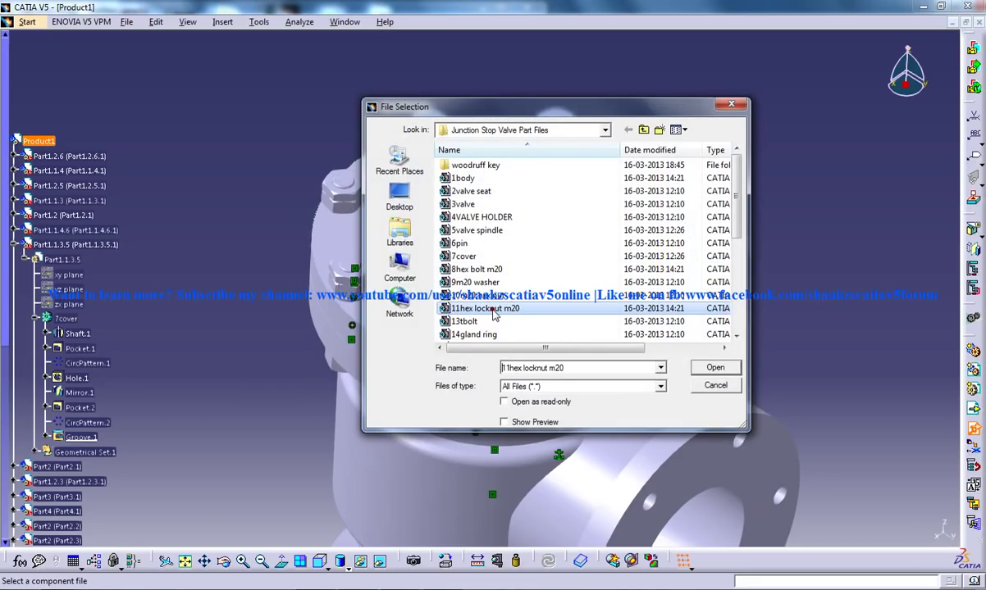
pyautogui.scroll(-2, 525, 303)
pyautogui.scroll(-1, 526, 303)
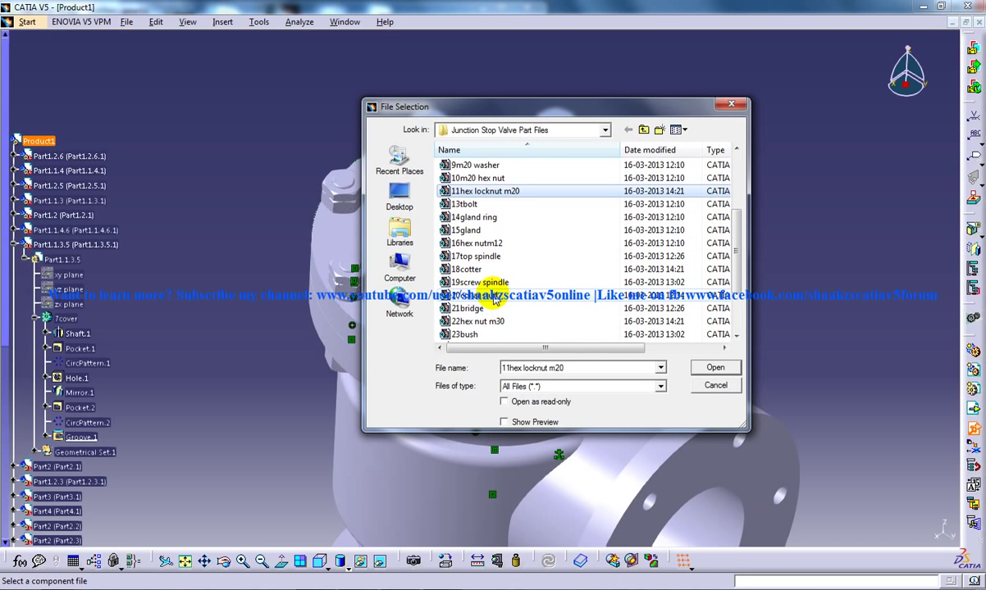
pyautogui.doubleClick(494, 299)
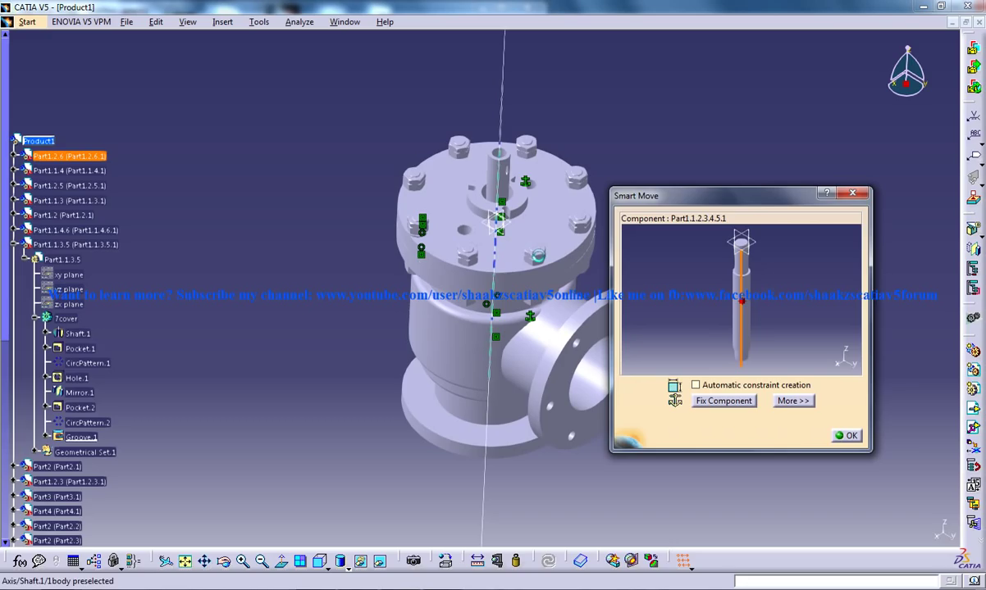
# Snap the collar stud's axis to the axis of the cover's mirrored stud hole with Smart Move.
pyautogui.moveTo(538, 256); pyautogui.dragTo(522, 123, button='middle')
pyautogui.moveTo(506, 220); pyautogui.dragTo(486, 392, button='middle')
pyautogui.click(423, 307)
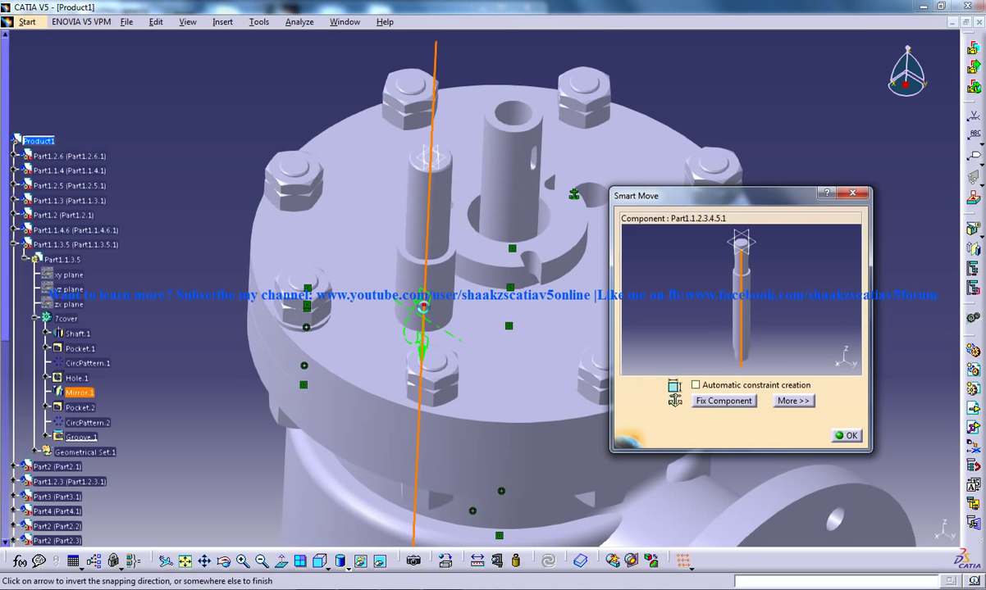
pyautogui.moveTo(461, 275); pyautogui.dragTo(450, 328, button='middle')
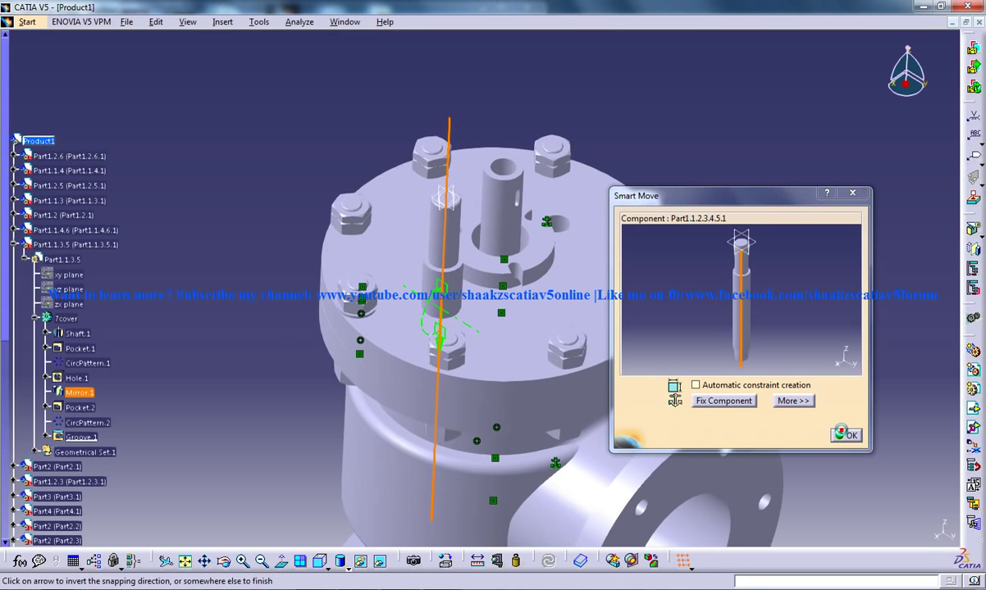
pyautogui.click(383, 238)
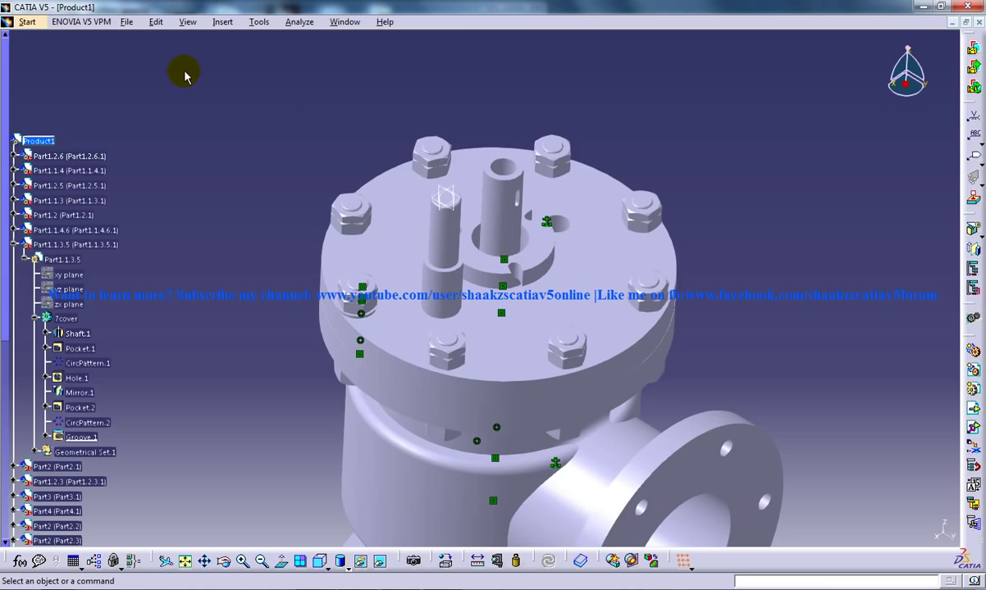
# Manipulate the collar stud along the Z axis to raise its shoulder clear of the cover.
pyautogui.click(125, 23)
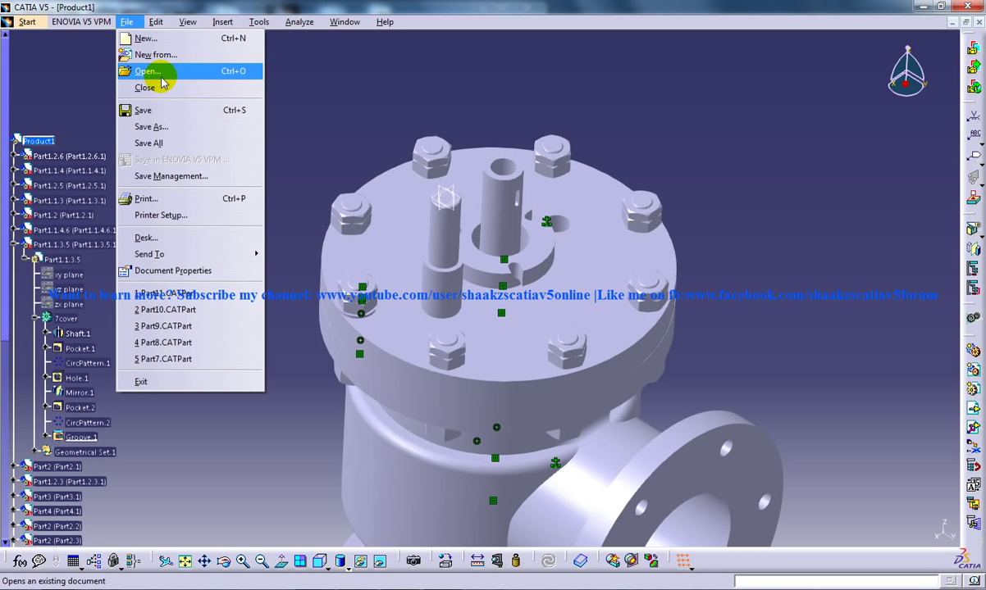
pyautogui.click(220, 23)
pyautogui.moveTo(156, 22)
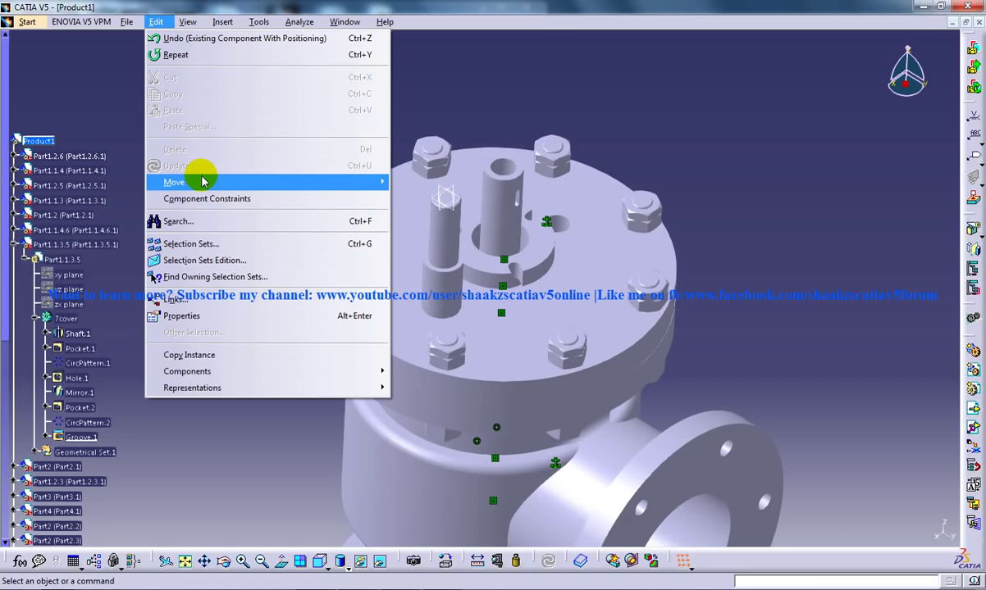
pyautogui.moveTo(197, 179)
pyautogui.click(410, 184)
pyautogui.moveTo(473, 218); pyautogui.dragTo(459, 123, button='middle')
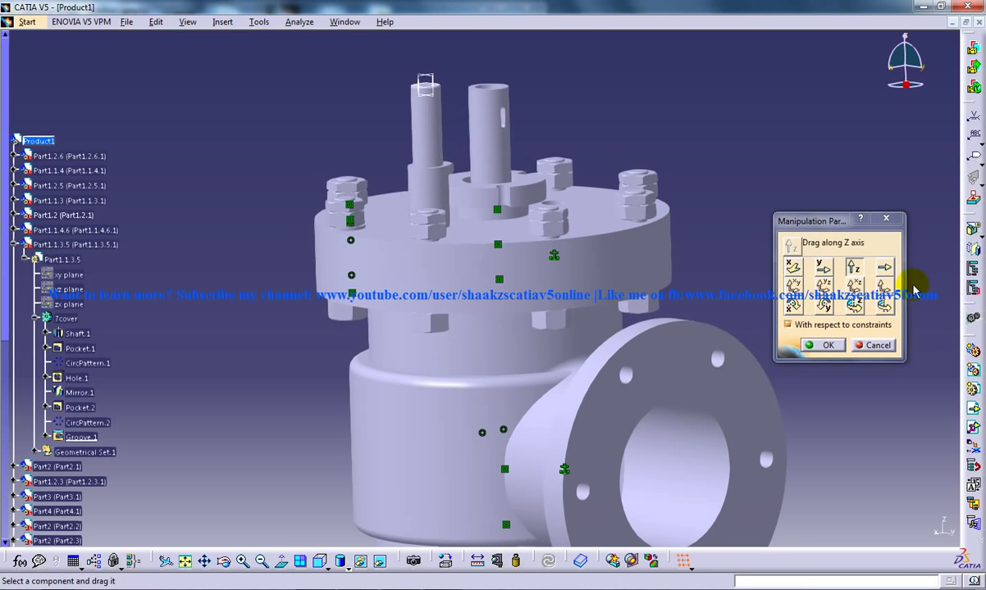
pyautogui.moveTo(430, 186); pyautogui.dragTo(433, 68)
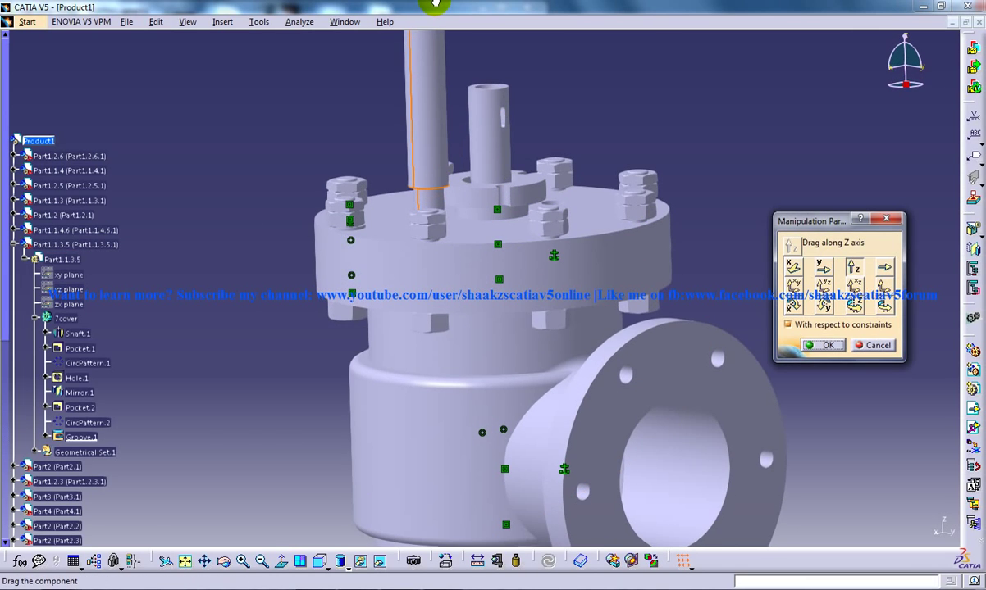
pyautogui.moveTo(465, 147); pyautogui.dragTo(492, 232, button='middle')
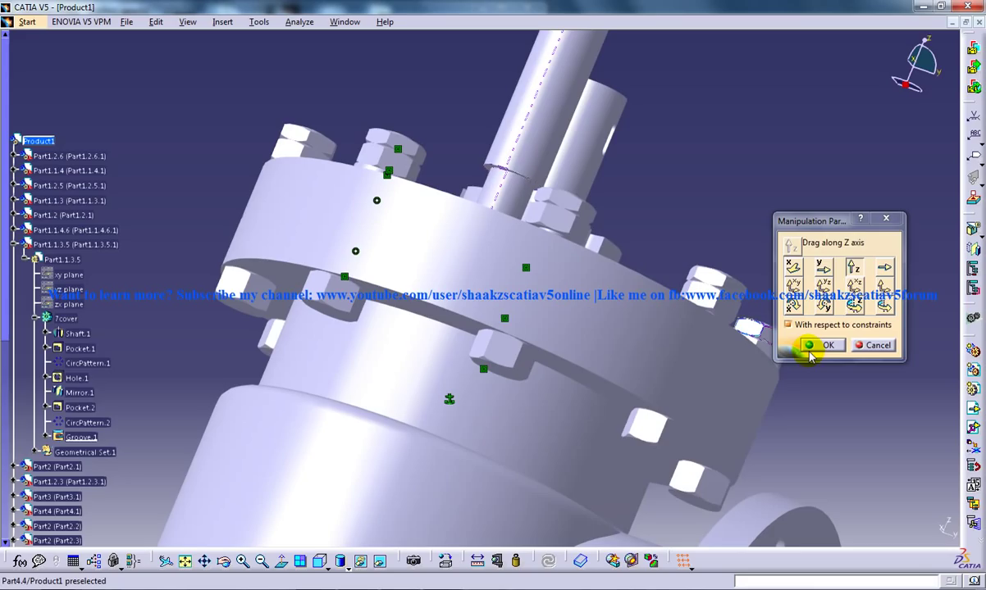
pyautogui.click(812, 345)
# Add a contact constraint between the cover's top face and the collar stud's shoulder face, and update the assembly.
pyautogui.click(222, 21)
pyautogui.click(222, 77)
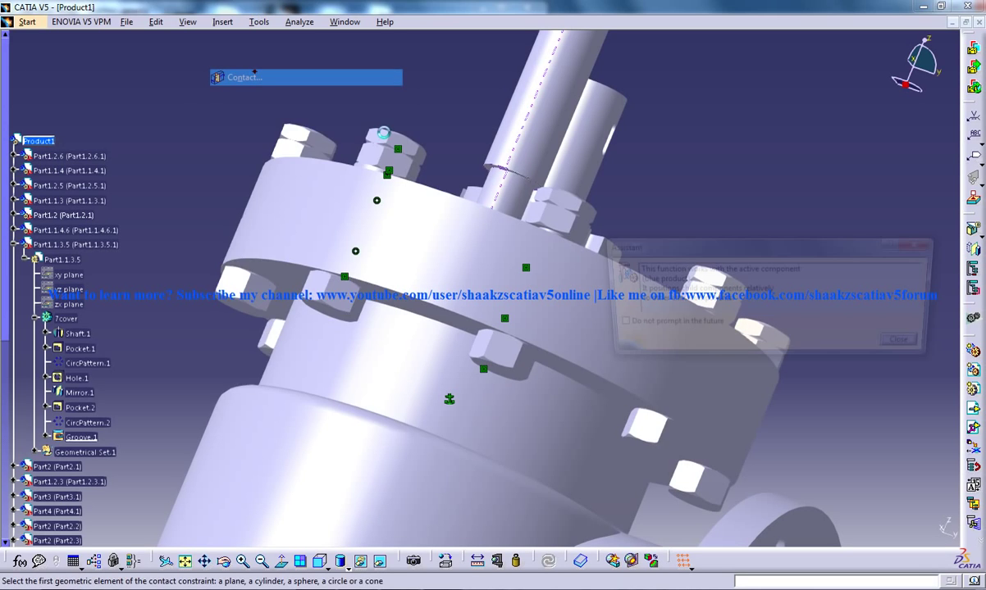
pyautogui.moveTo(520, 195); pyautogui.dragTo(461, 174, button='middle')
pyautogui.moveTo(469, 137); pyautogui.dragTo(481, 525, button='middle')
pyautogui.click(383, 343)
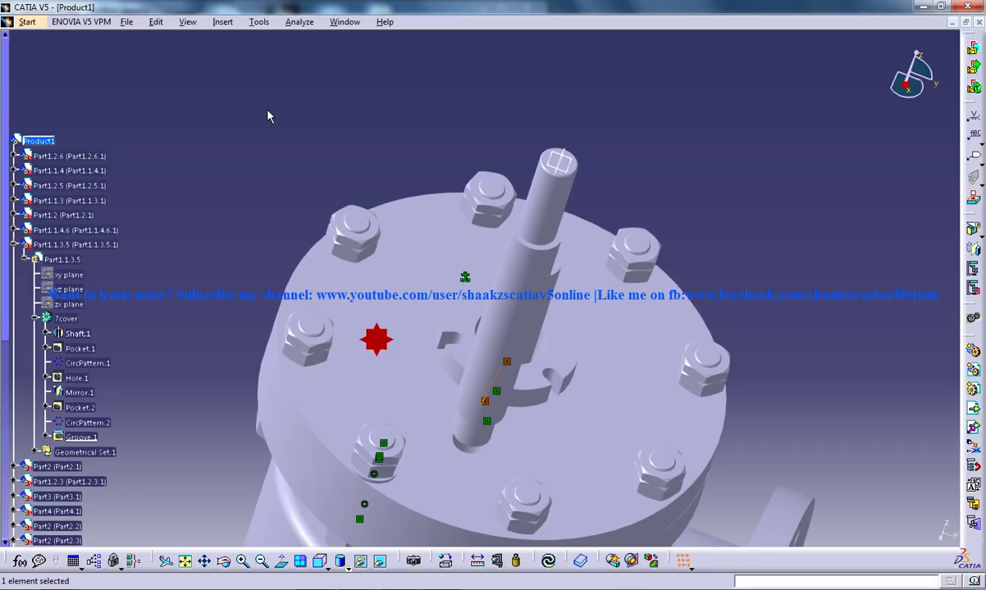
pyautogui.click(155, 21)
pyautogui.click(202, 164)
pyautogui.moveTo(459, 255); pyautogui.dragTo(464, 312, button='middle')
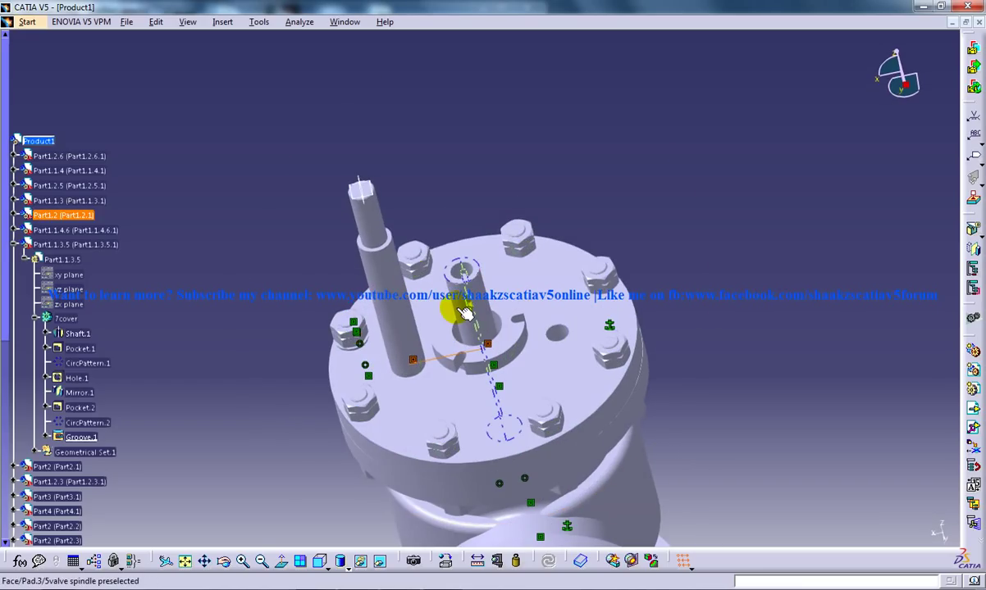
# Insert a second 20collar stud as an existing component with positioning.
pyautogui.click(222, 21)
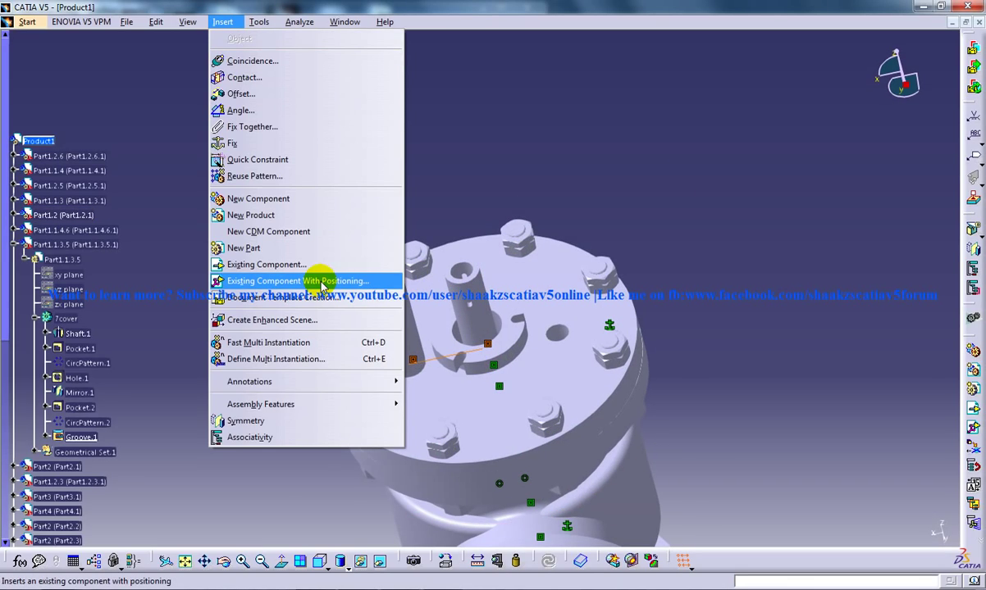
pyautogui.click(351, 277)
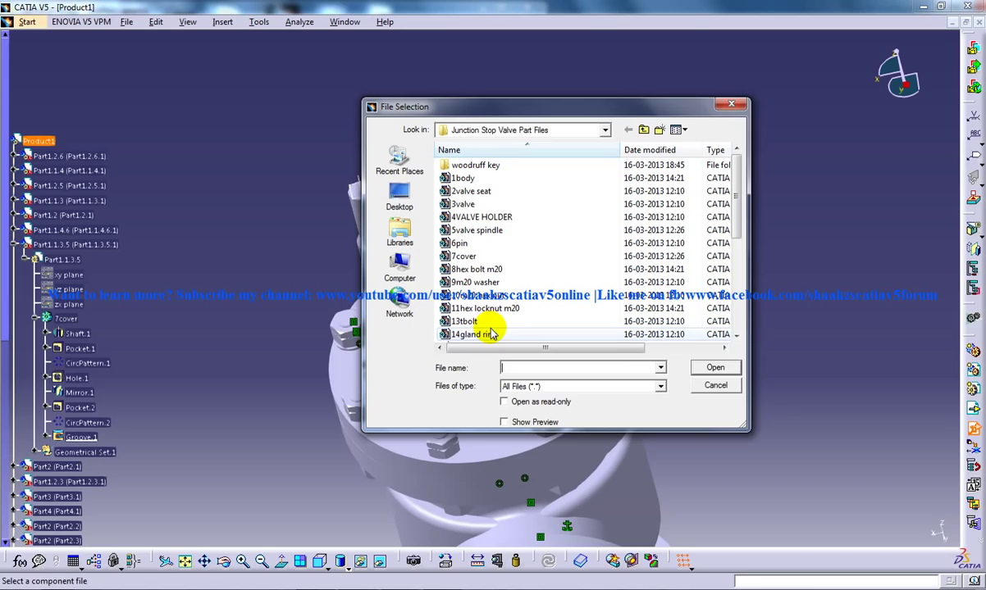
pyautogui.click(474, 333)
pyautogui.scroll(-3, 475, 320)
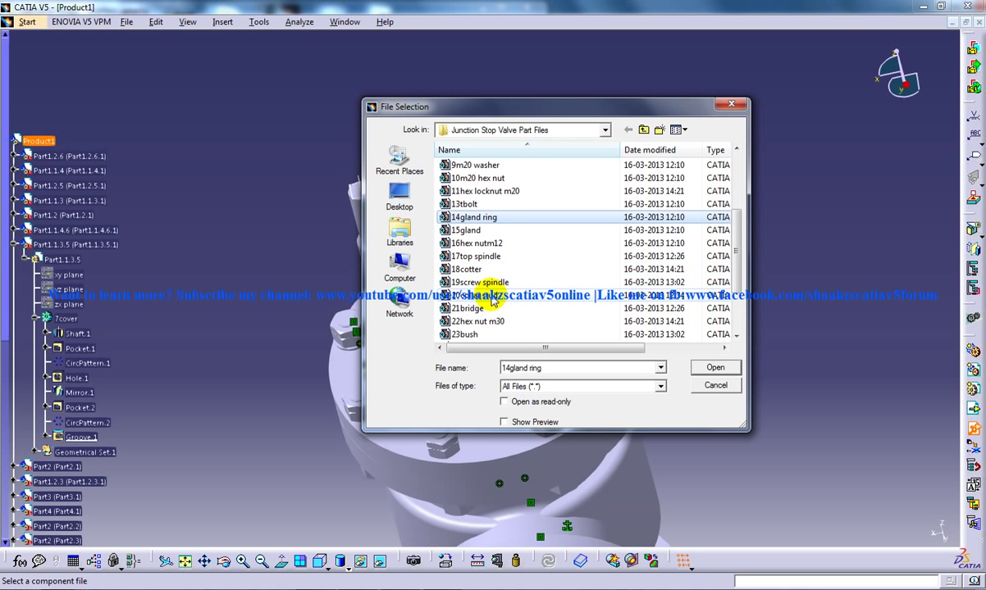
pyautogui.doubleClick(492, 297)
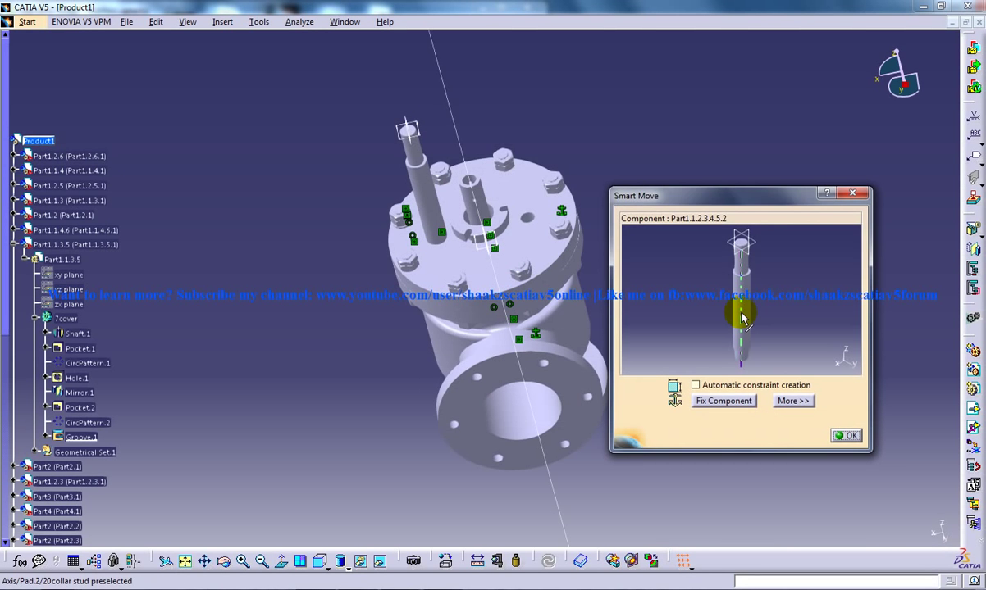
# Snap the second collar stud's axis to the axis of the cover's remaining empty stud hole.
pyautogui.click(742, 318)
pyautogui.moveTo(528, 216); pyautogui.dragTo(528, 330, button='middle')
pyautogui.click(529, 329)
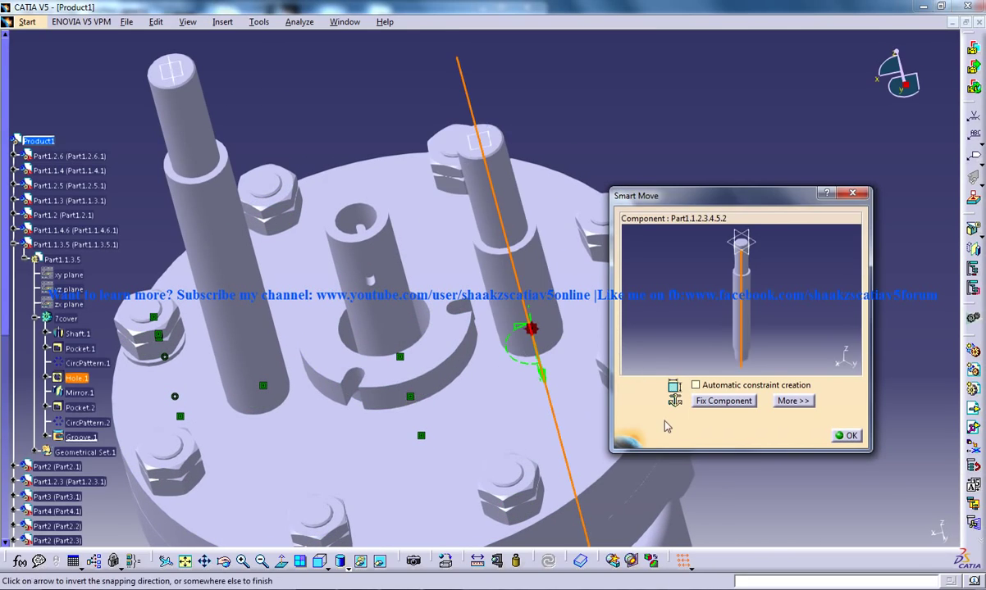
pyautogui.click(850, 437)
# Manipulate the second collar stud along the Z axis to lift it above the cover.
pyautogui.click(156, 21)
pyautogui.moveTo(343, 191)
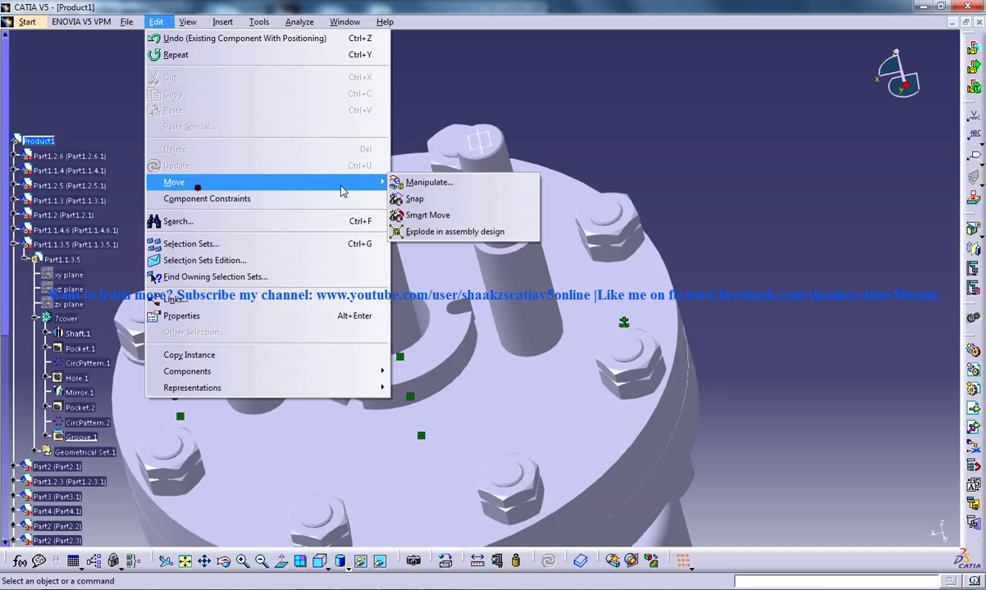
pyautogui.click(428, 182)
pyautogui.moveTo(413, 47); pyautogui.dragTo(411, 40)
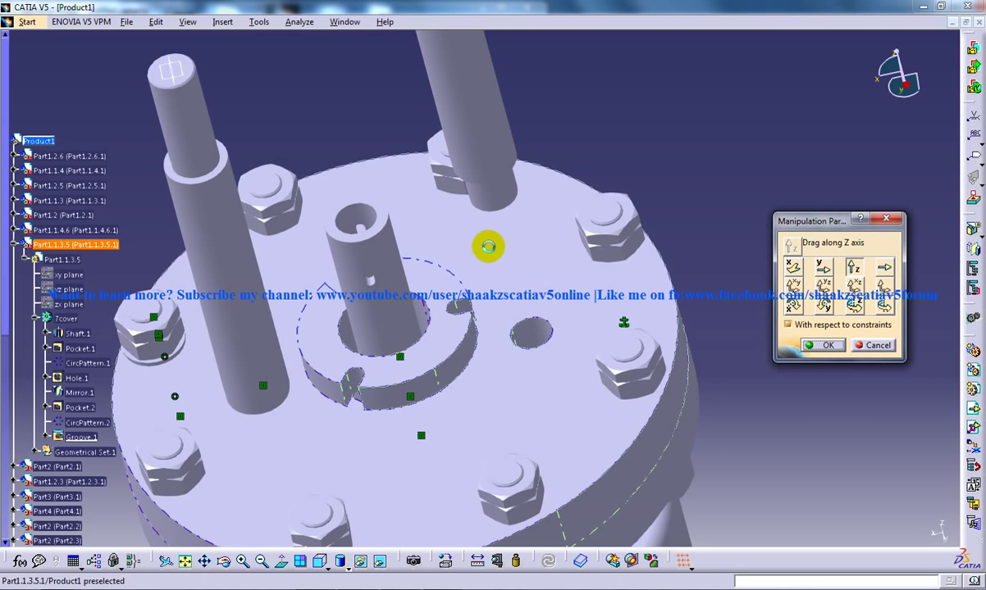
pyautogui.click(826, 345)
# Constrain the second collar stud's shoulder face in contact with the cover's top face and update the assembly.
pyautogui.click(223, 21)
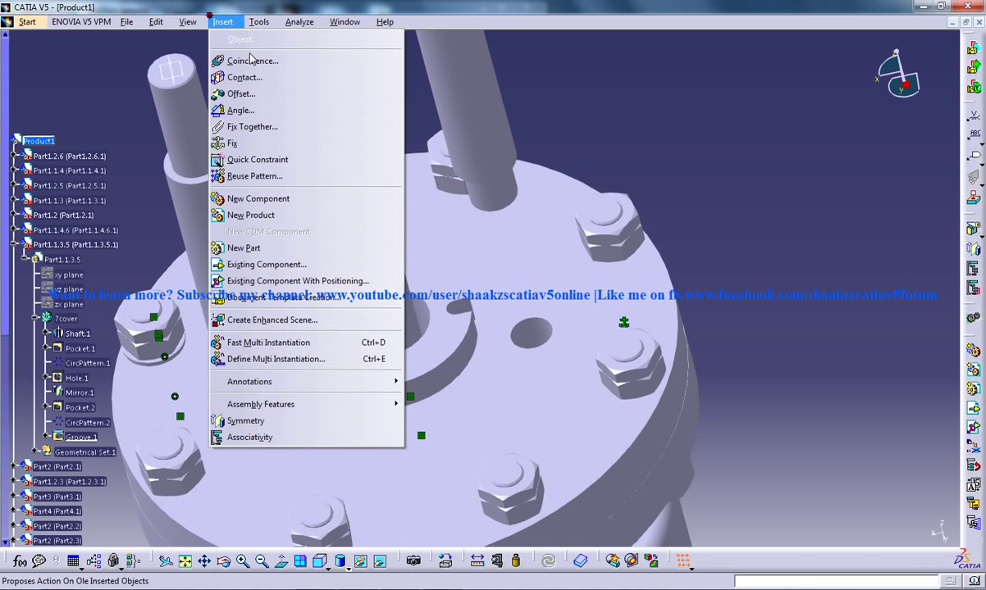
pyautogui.click(253, 77)
pyautogui.moveTo(533, 408)
pyautogui.mouseDown(button='middle')
pyautogui.moveTo(508, 283)
pyautogui.moveTo(374, 181)
pyautogui.moveTo(418, 258)
pyautogui.moveTo(286, 175)
pyautogui.mouseUp(button='middle')
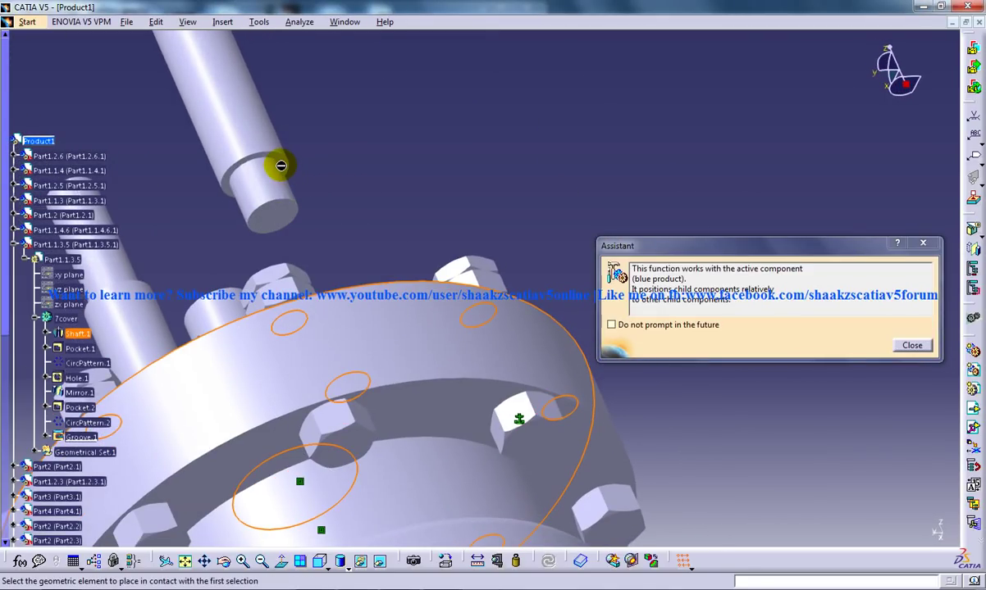
pyautogui.click(283, 166)
pyautogui.moveTo(321, 135); pyautogui.dragTo(350, 223, button='middle')
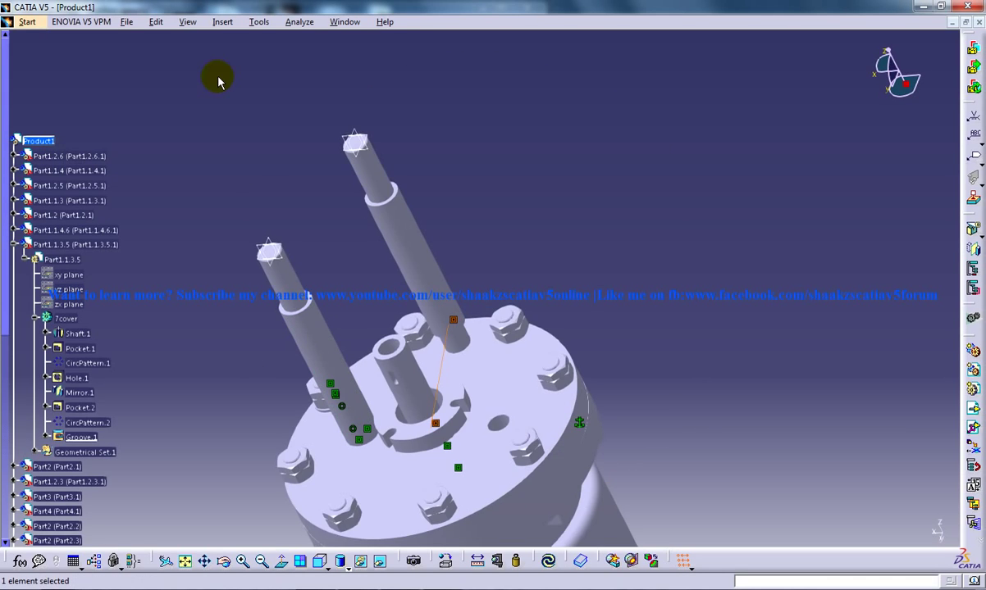
pyautogui.click(187, 21)
pyautogui.click(174, 164)
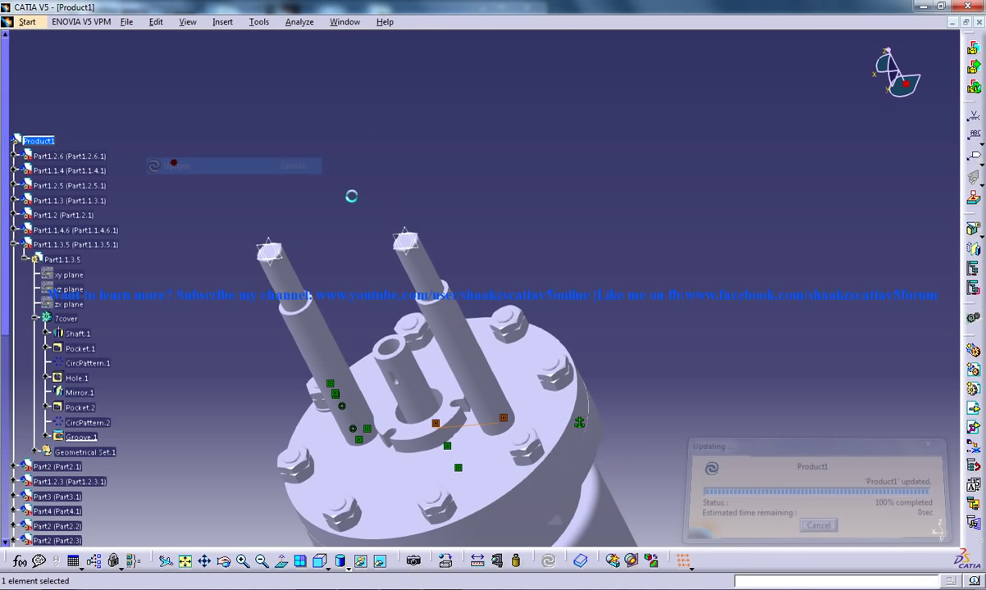
# Insert the existing component 21bridge with positioning.
pyautogui.moveTo(351, 196); pyautogui.dragTo(487, 387, button='middle')
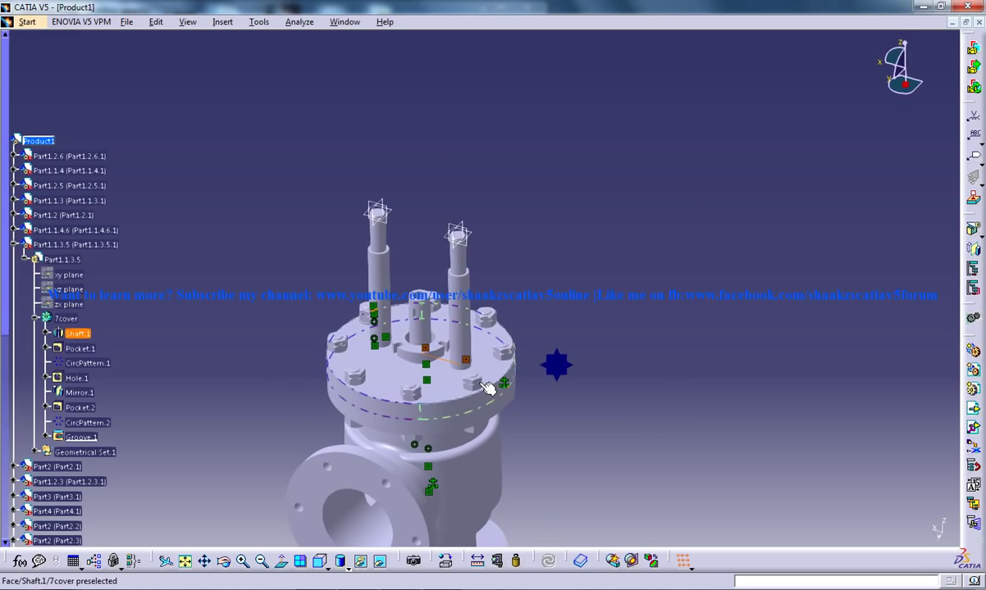
pyautogui.moveTo(461, 336); pyautogui.dragTo(548, 275, button='middle')
pyautogui.moveTo(512, 220); pyautogui.dragTo(512, 274, button='middle')
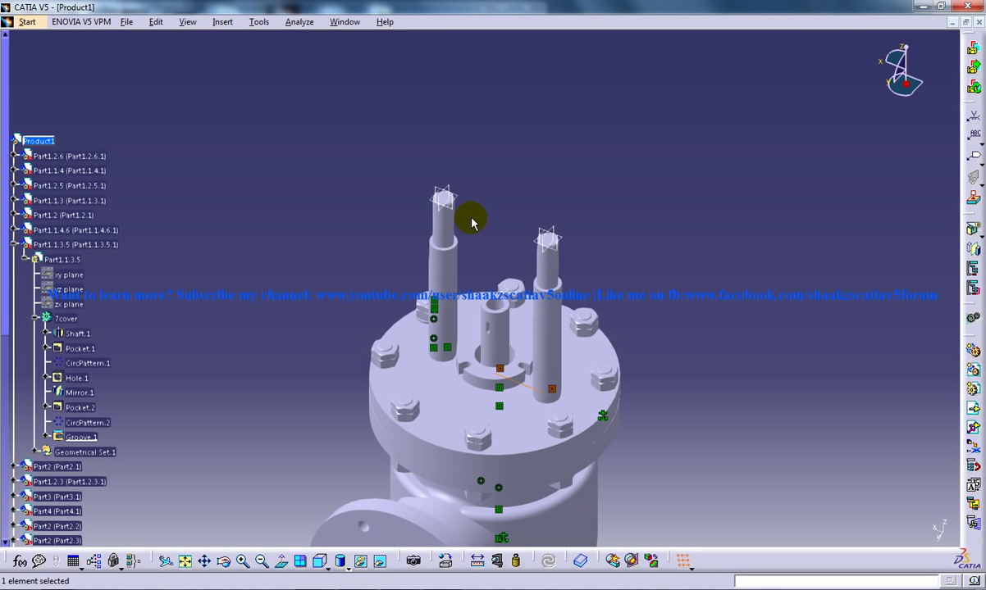
pyautogui.click(223, 21)
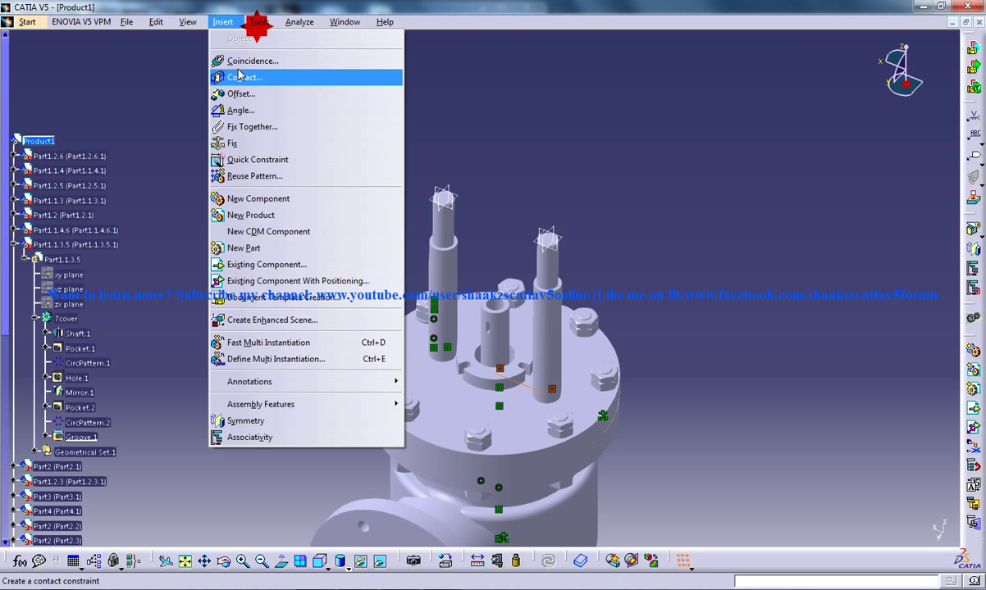
pyautogui.click(341, 280)
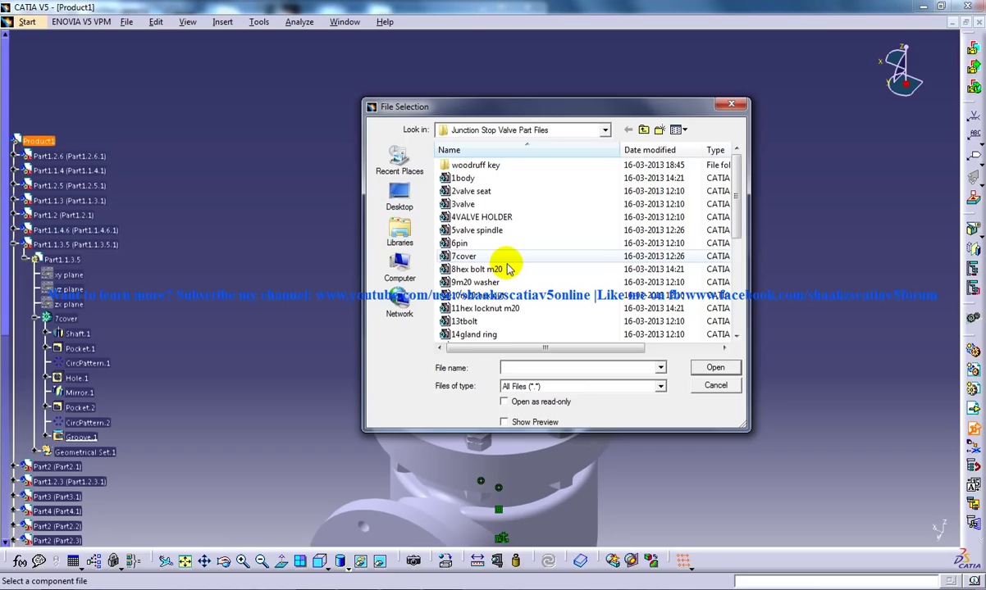
pyautogui.click(484, 305)
pyautogui.scroll(-3, 468, 308)
pyautogui.doubleClick(483, 312)
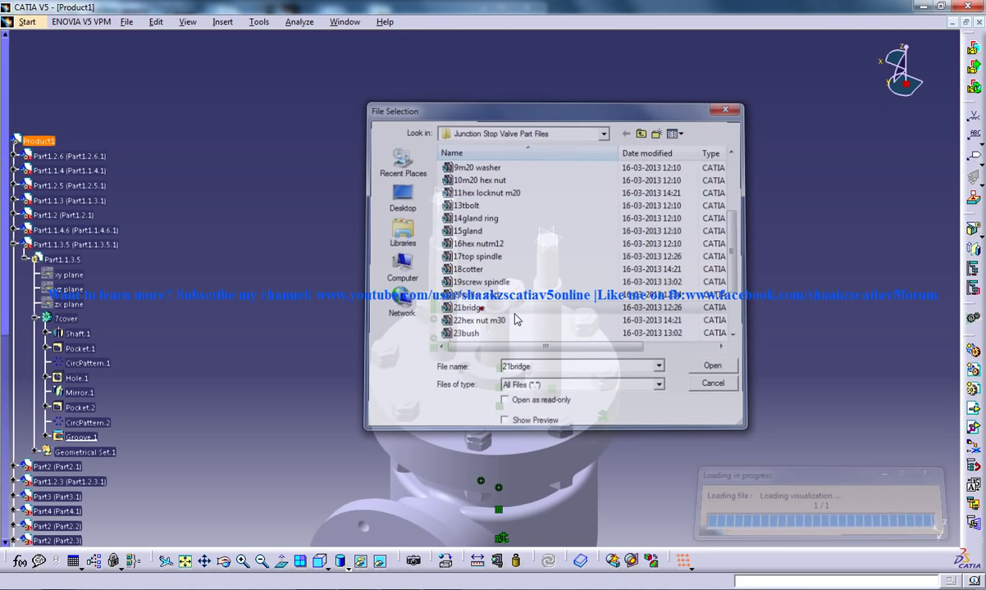
# Snap the axis of the bridge's central hole to the valve spindle's axis with Smart Move.
pyautogui.moveTo(529, 241); pyautogui.dragTo(500, 343, button='middle')
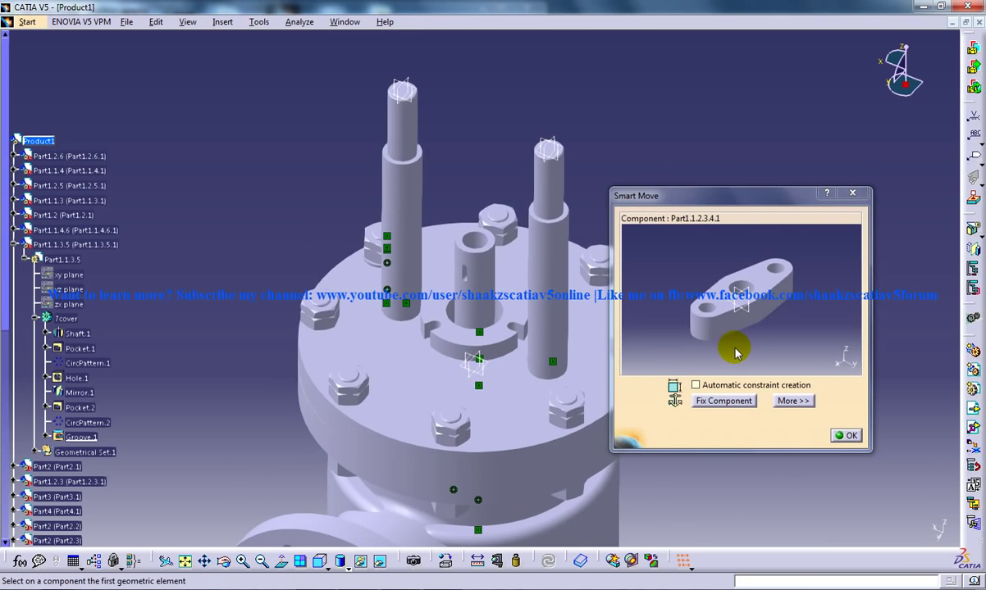
pyautogui.click(741, 289)
pyautogui.click(470, 238)
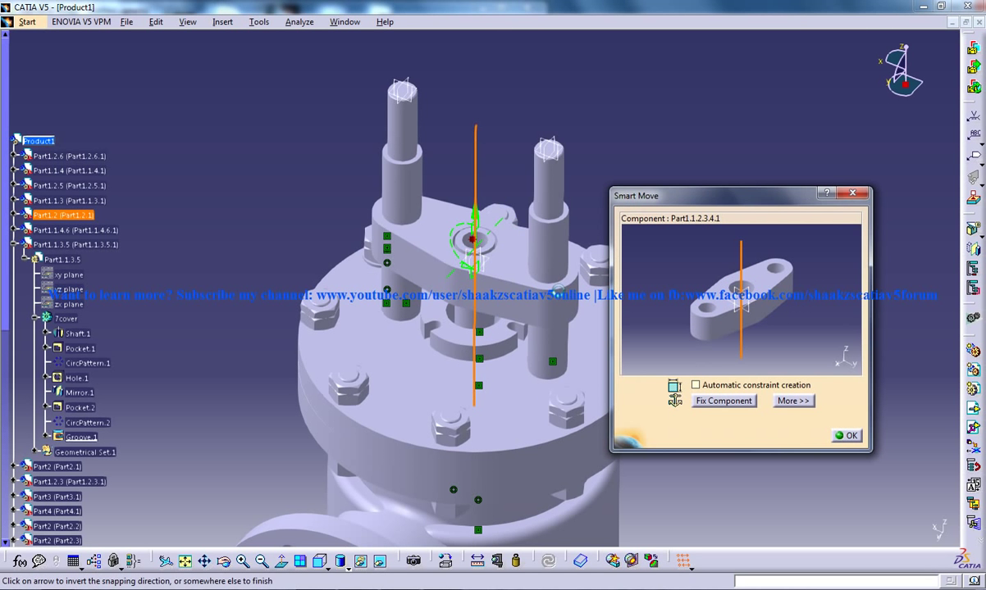
pyautogui.click(848, 436)
# Manipulate the bridge along the Z axis to lift it clear above both collar studs.
pyautogui.click(156, 22)
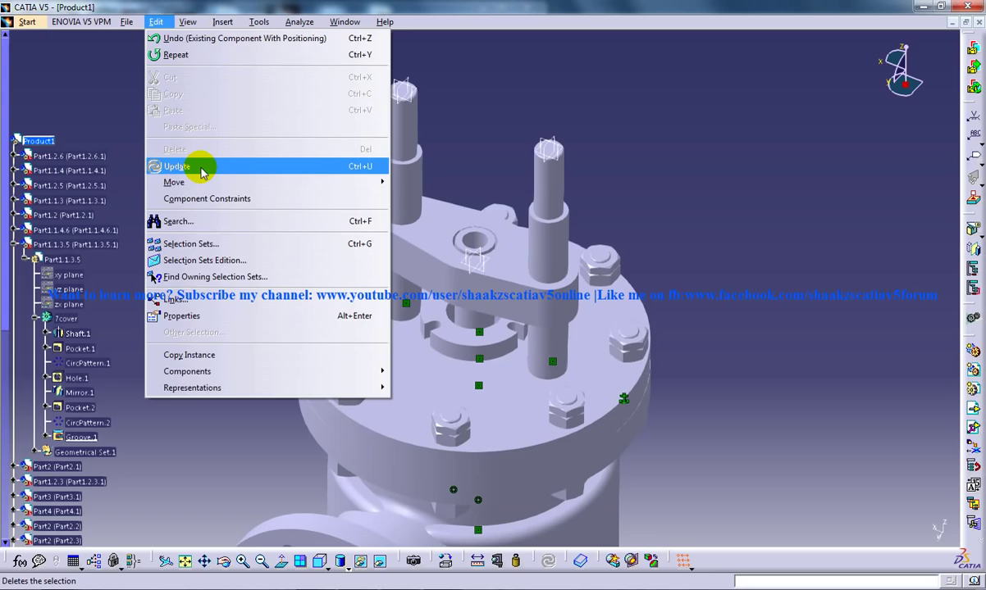
pyautogui.moveTo(203, 182)
pyautogui.click(427, 182)
pyautogui.click(852, 268)
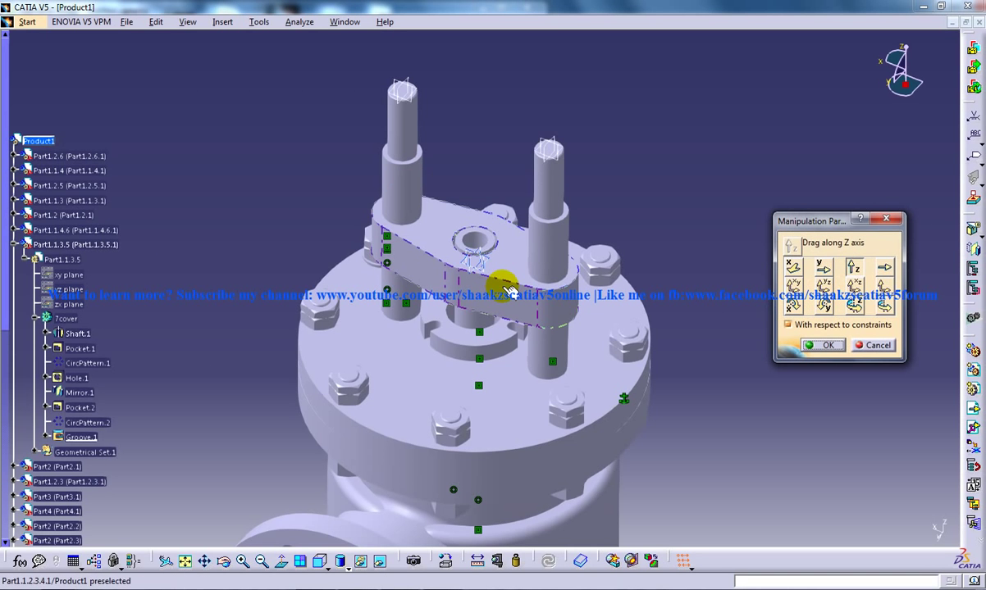
pyautogui.moveTo(504, 287); pyautogui.dragTo(504, 29)
pyautogui.moveTo(561, 100); pyautogui.dragTo(573, 264, button='middle')
pyautogui.click(842, 345)
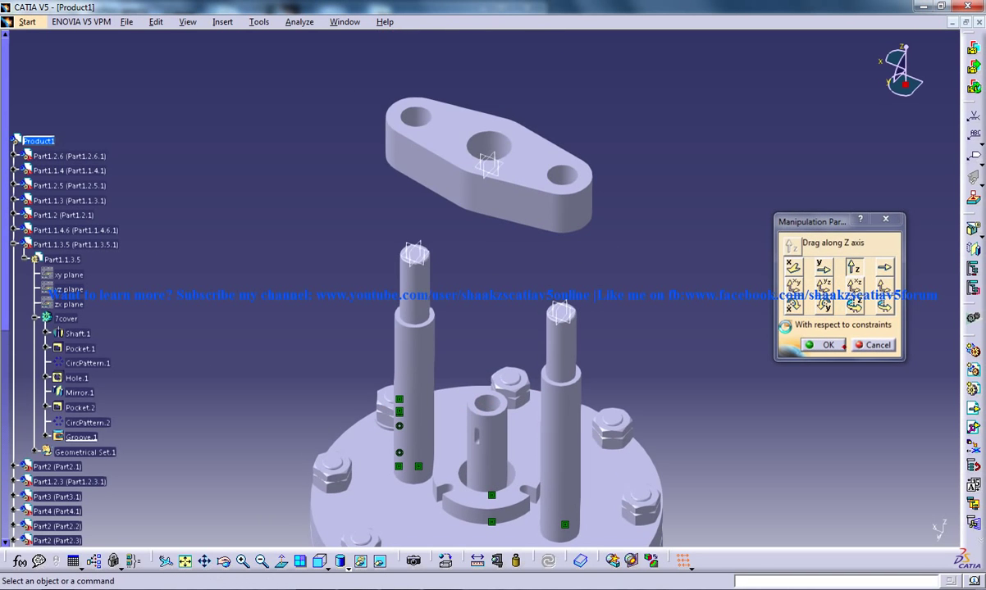
pyautogui.click(824, 345)
# Constrain the axis of the bridge's end hole coincident with the axis of the collar stud below it.
pyautogui.click(223, 22)
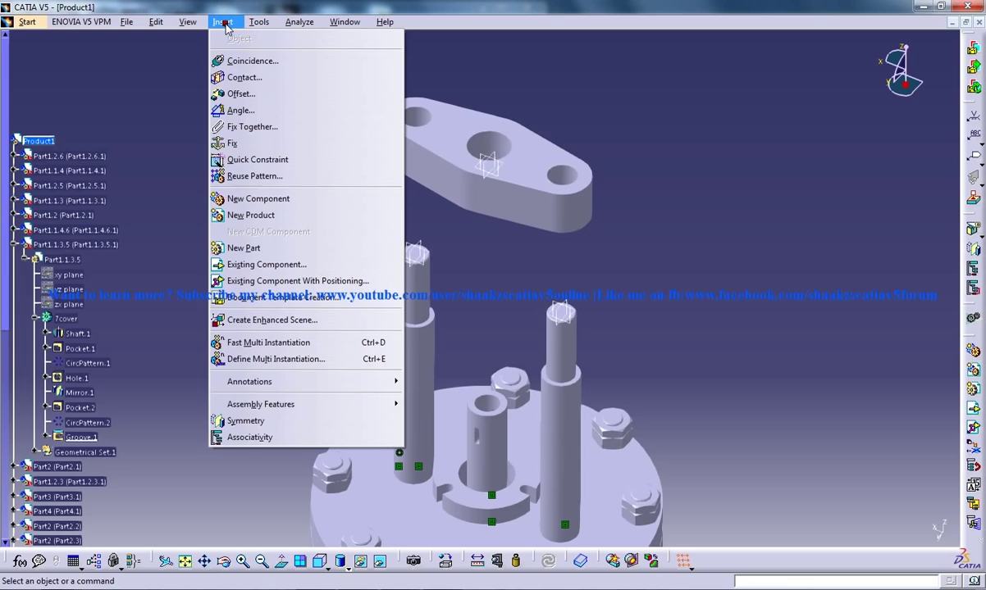
pyautogui.click(250, 60)
pyautogui.click(572, 341)
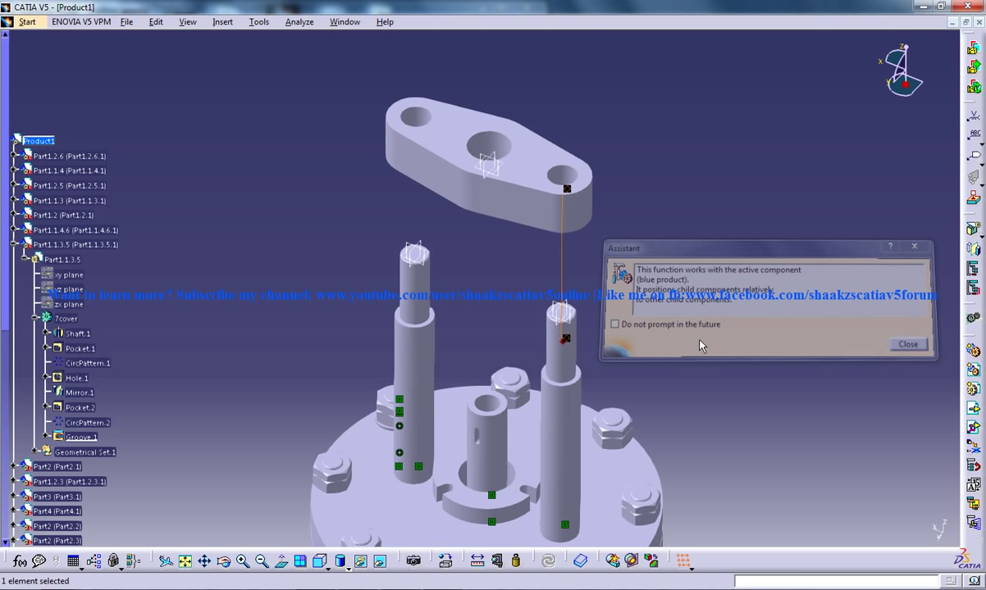
pyautogui.click(156, 22)
pyautogui.click(309, 3)
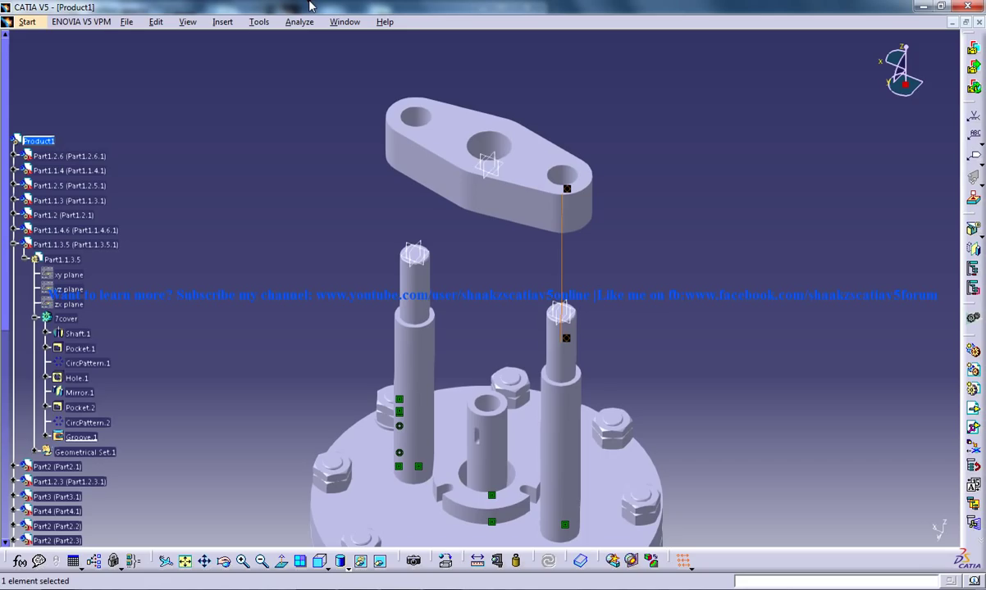
pyautogui.moveTo(564, 140); pyautogui.dragTo(534, 116, button='middle')
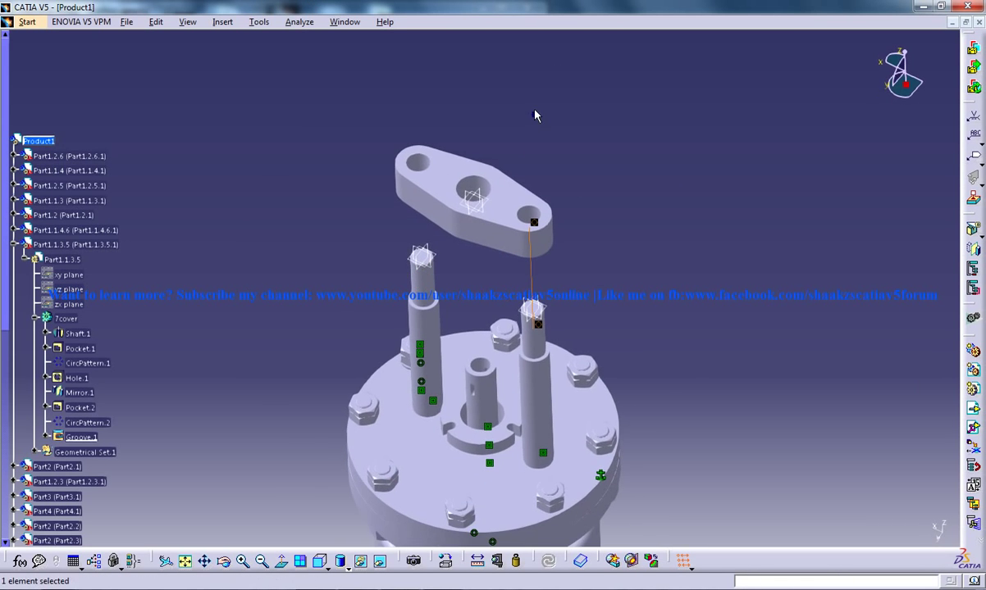
# Constrain the other collar stud's upper shoulder face in contact with the bridge's underside and update the assembly.
pyautogui.click(222, 22)
pyautogui.click(246, 77)
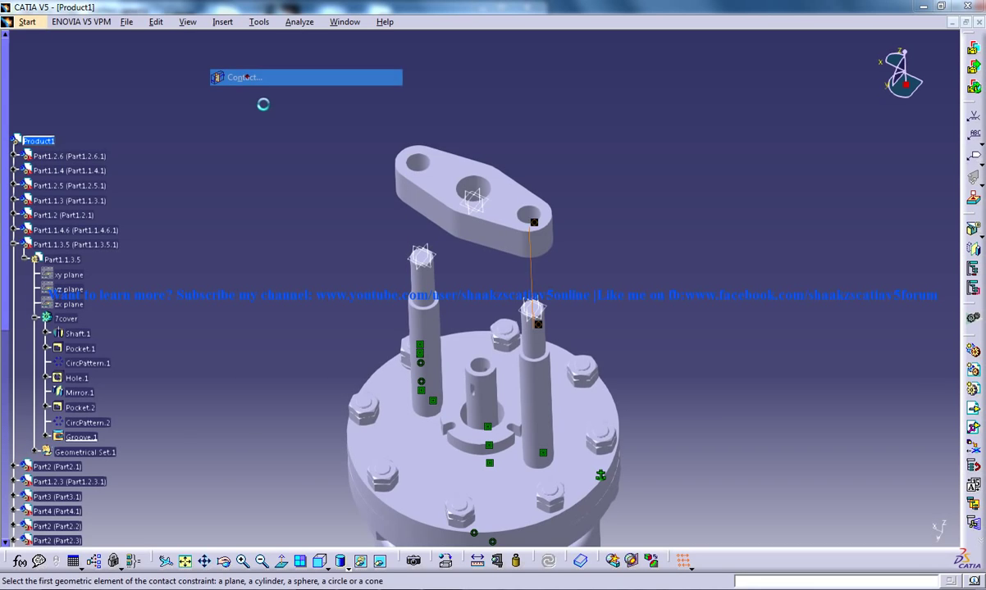
pyautogui.moveTo(382, 220); pyautogui.dragTo(456, 216, button='middle')
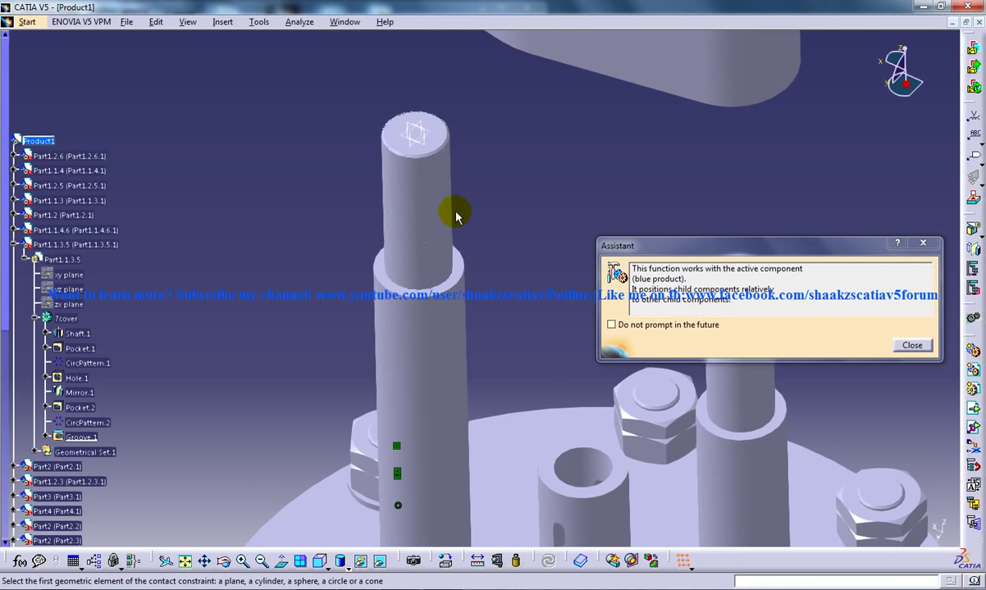
pyautogui.click(463, 265)
pyautogui.moveTo(463, 265); pyautogui.dragTo(523, 286, button='middle')
pyautogui.click(519, 228)
pyautogui.click(155, 21)
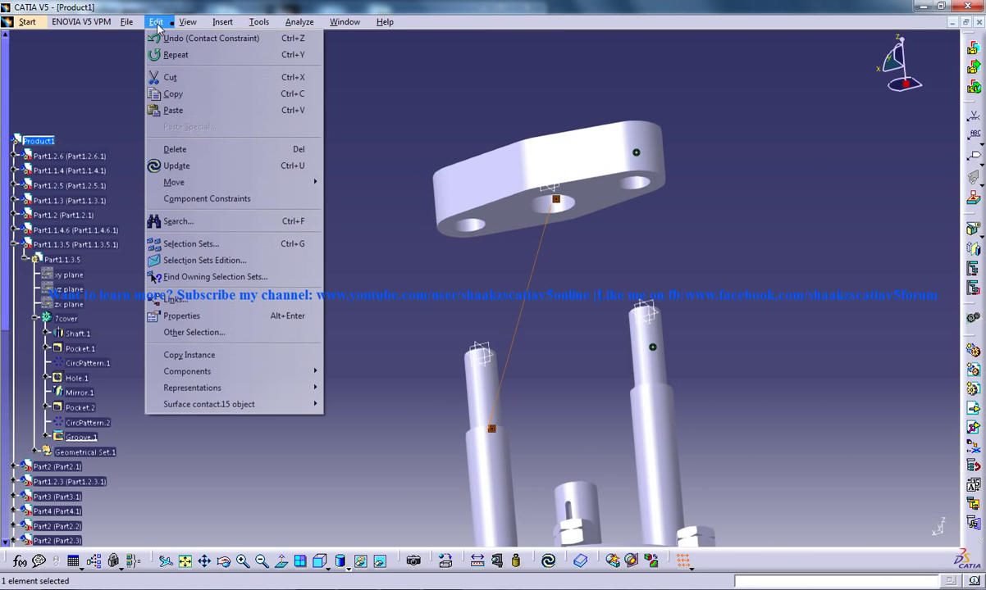
pyautogui.click(192, 163)
pyautogui.moveTo(457, 177); pyautogui.dragTo(497, 218, button='middle')
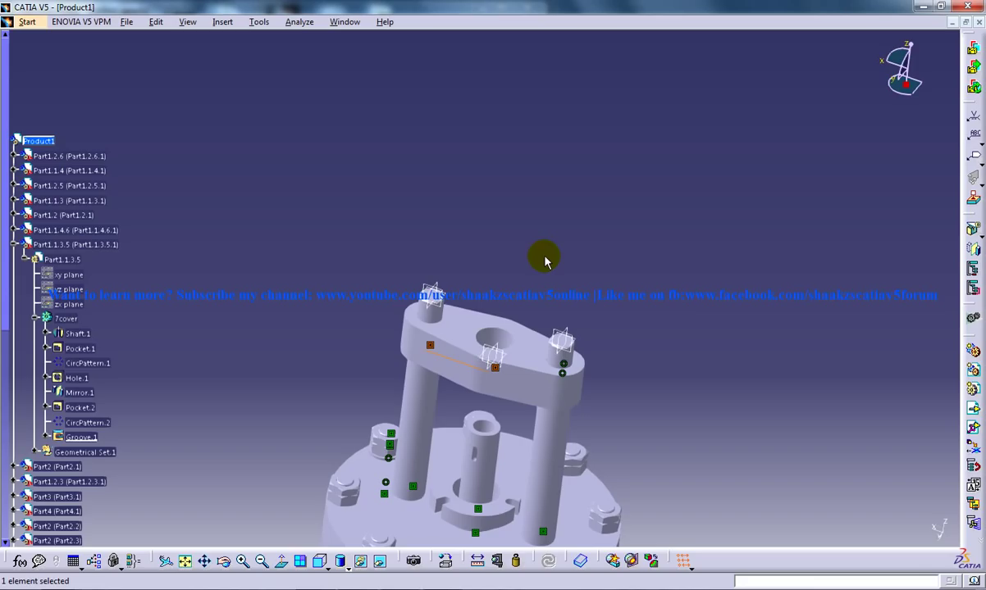
# Insert the existing component 22hex nut m30 from the Junction Stop Valve Part Files with positioning.
pyautogui.click(222, 21)
pyautogui.click(311, 281)
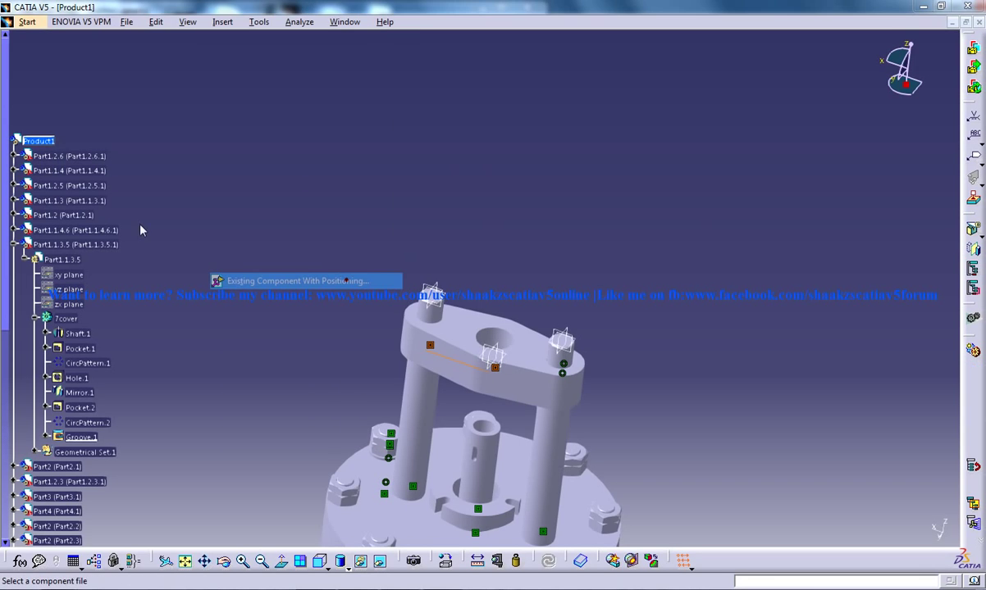
pyautogui.click(541, 320)
pyautogui.scroll(-3, 497, 310)
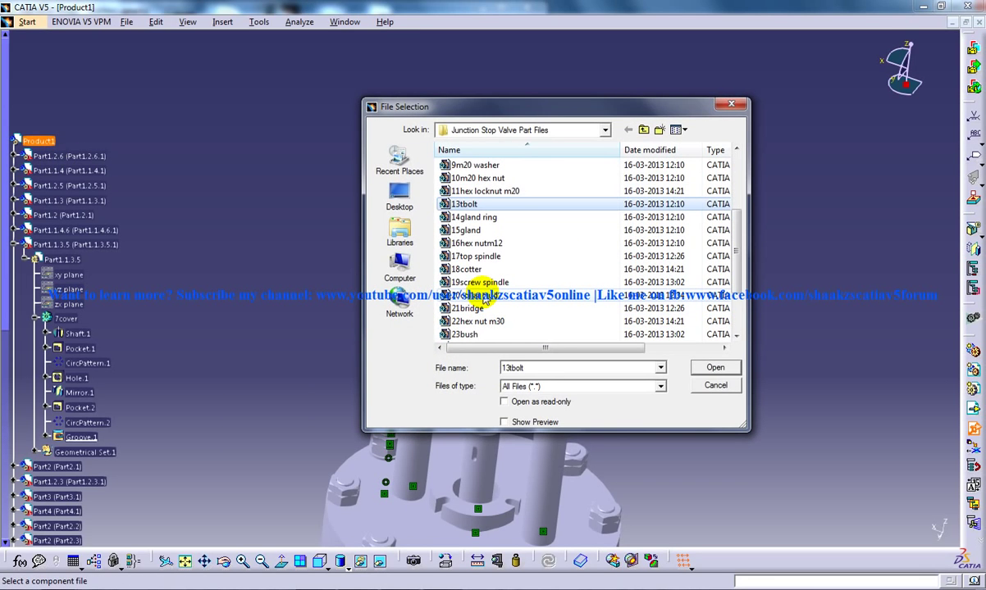
pyautogui.scroll(-1, 492, 309)
pyautogui.doubleClick(456, 282)
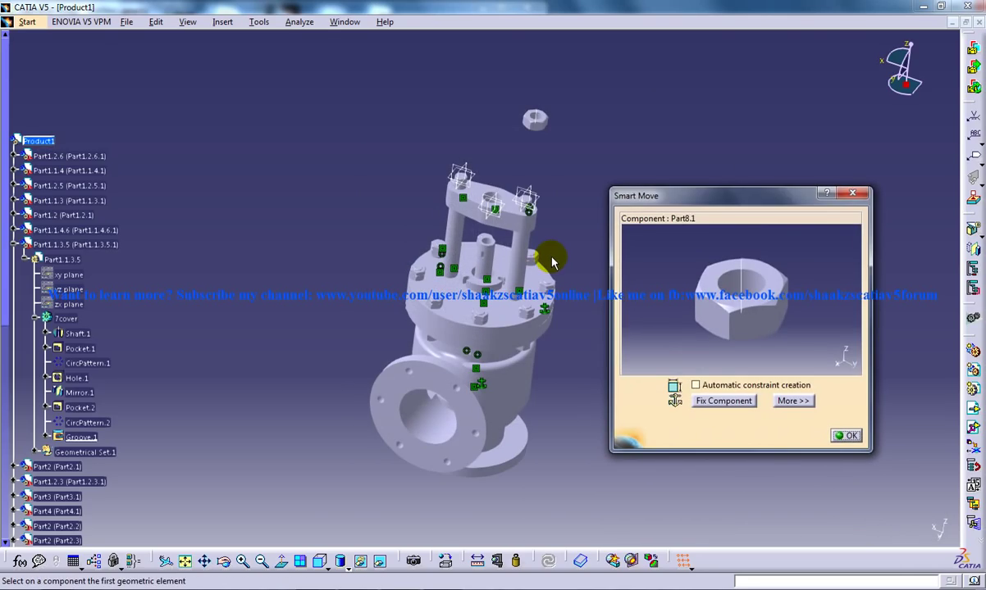
# Snap the hex nut's axis to the axis of one collar stud's threaded end with Smart Move.
pyautogui.click(743, 286)
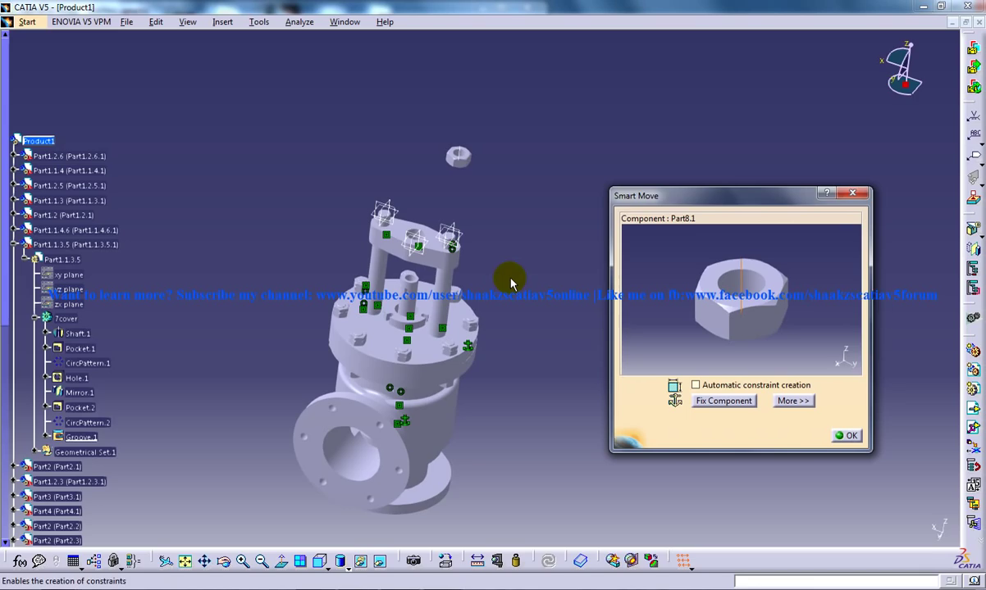
pyautogui.moveTo(476, 256); pyautogui.dragTo(494, 248, button='middle')
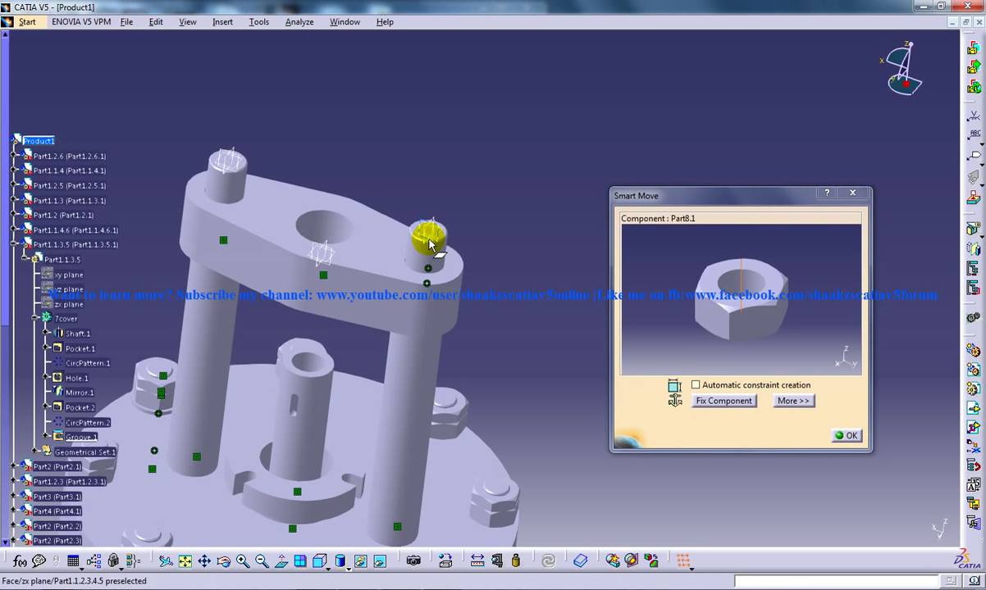
pyautogui.click(425, 260)
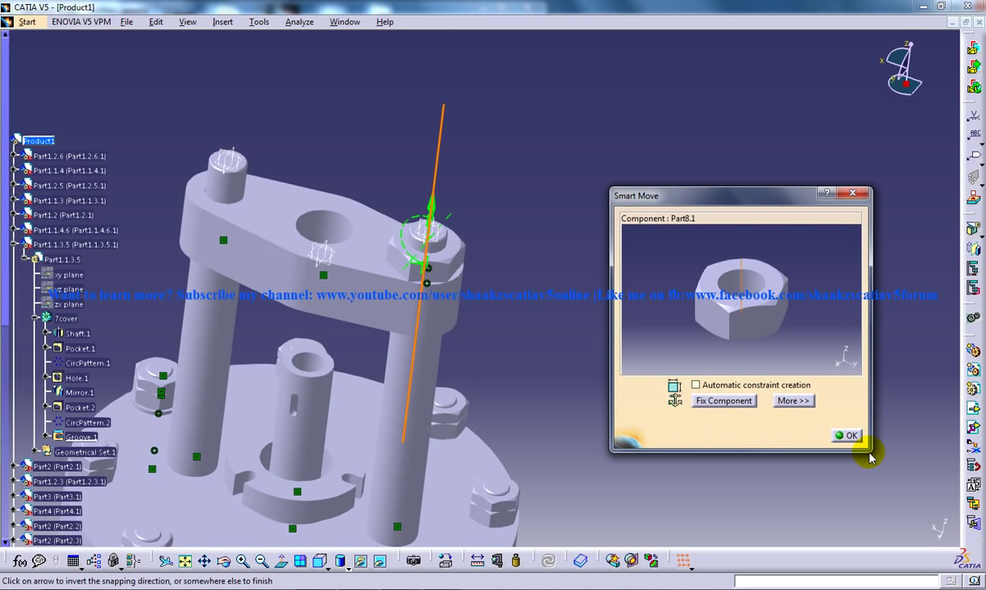
pyautogui.click(845, 437)
# Manipulate the hex nut along the Z axis to lift it above the bridge and stud.
pyautogui.click(156, 22)
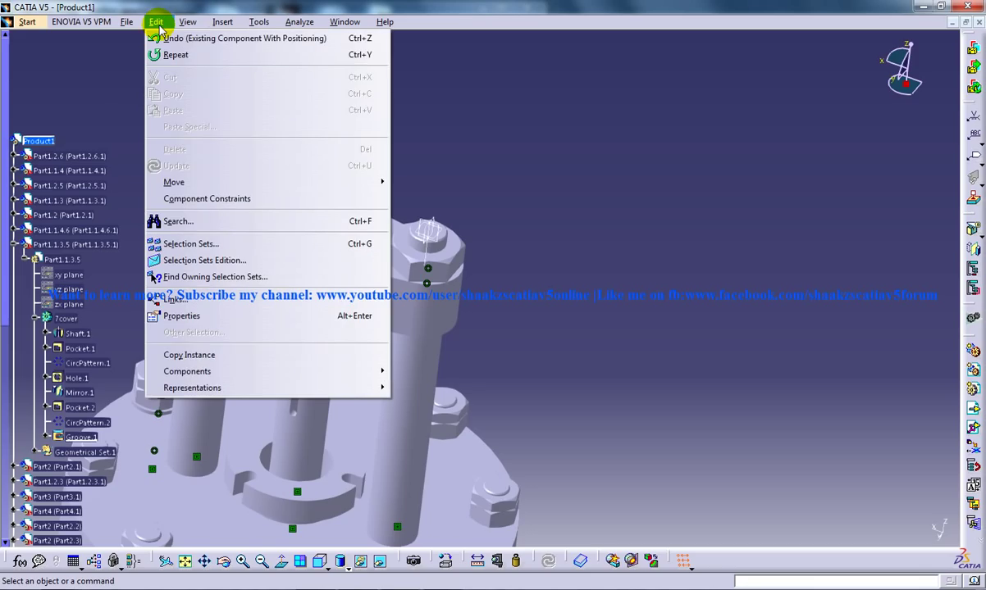
pyautogui.moveTo(246, 183)
pyautogui.click(451, 183)
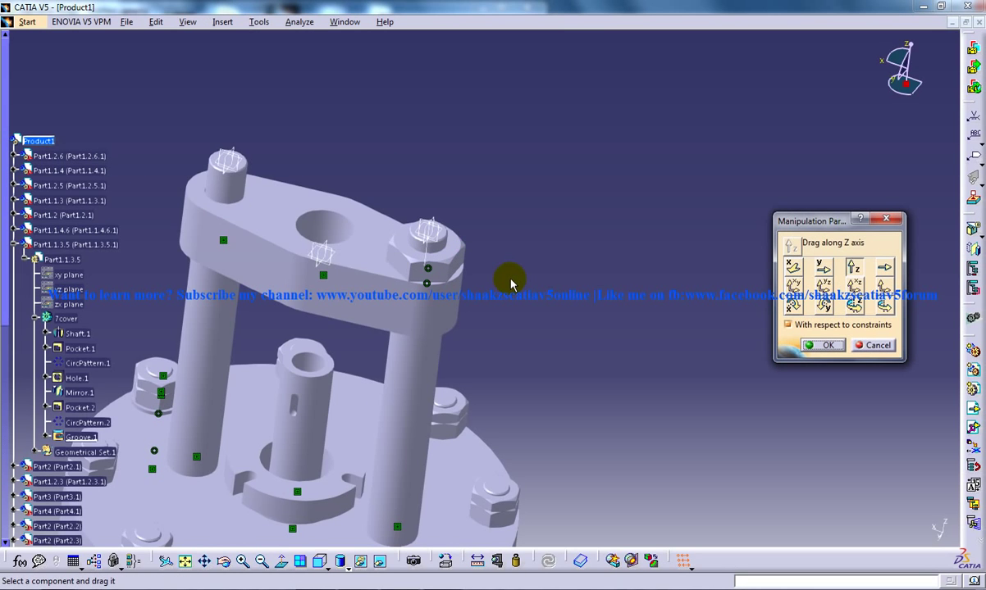
pyautogui.moveTo(443, 271); pyautogui.dragTo(471, 35)
pyautogui.moveTo(535, 176); pyautogui.dragTo(551, 355, button='middle')
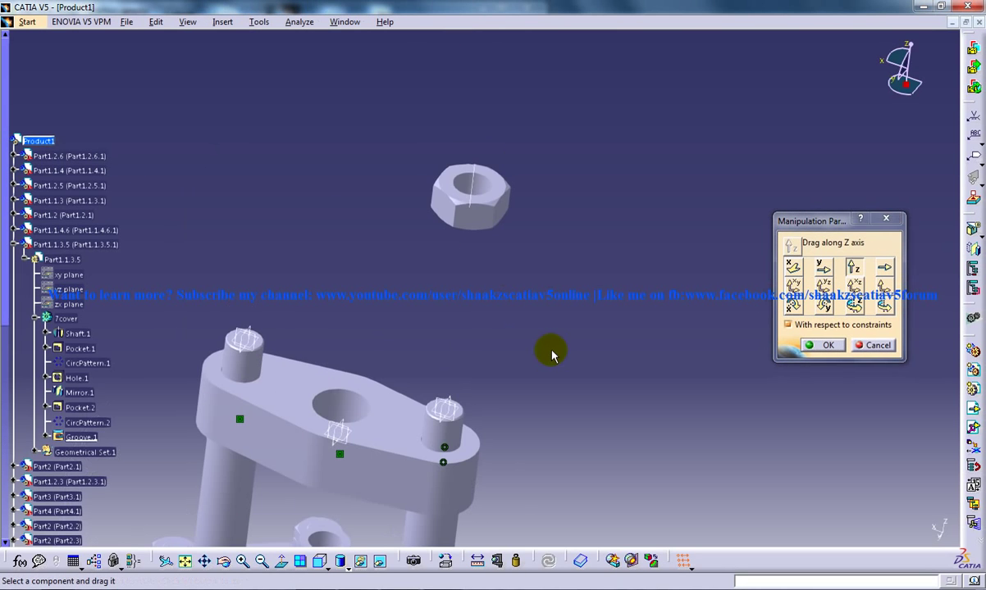
pyautogui.click(828, 345)
# Constrain the hex nut's bottom face in contact with the bridge's top face and update the assembly.
pyautogui.click(215, 22)
pyautogui.click(258, 78)
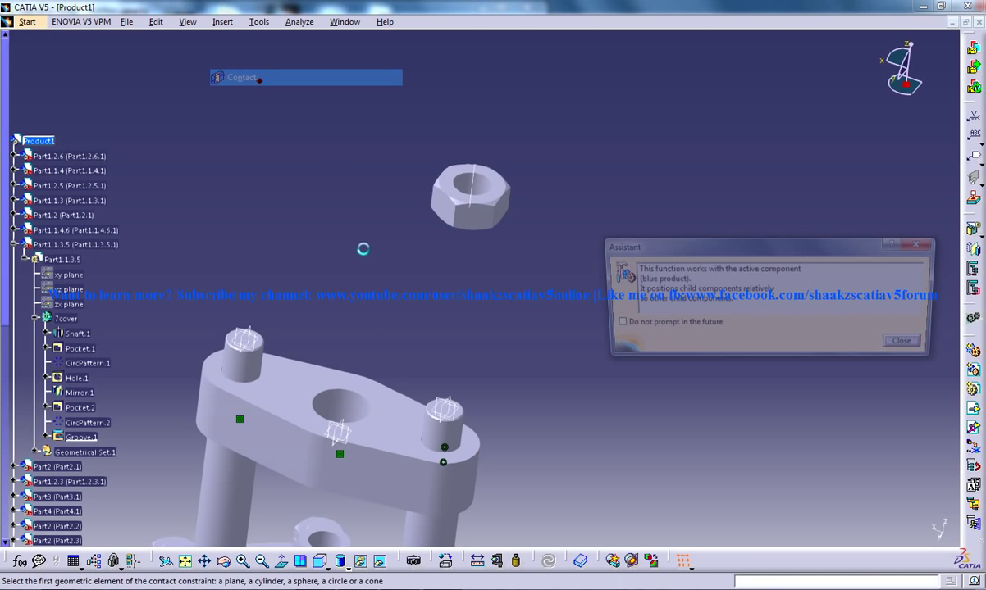
pyautogui.moveTo(418, 410); pyautogui.dragTo(443, 224, button='middle')
pyautogui.moveTo(400, 319); pyautogui.dragTo(451, 226, button='middle')
pyautogui.click(450, 243)
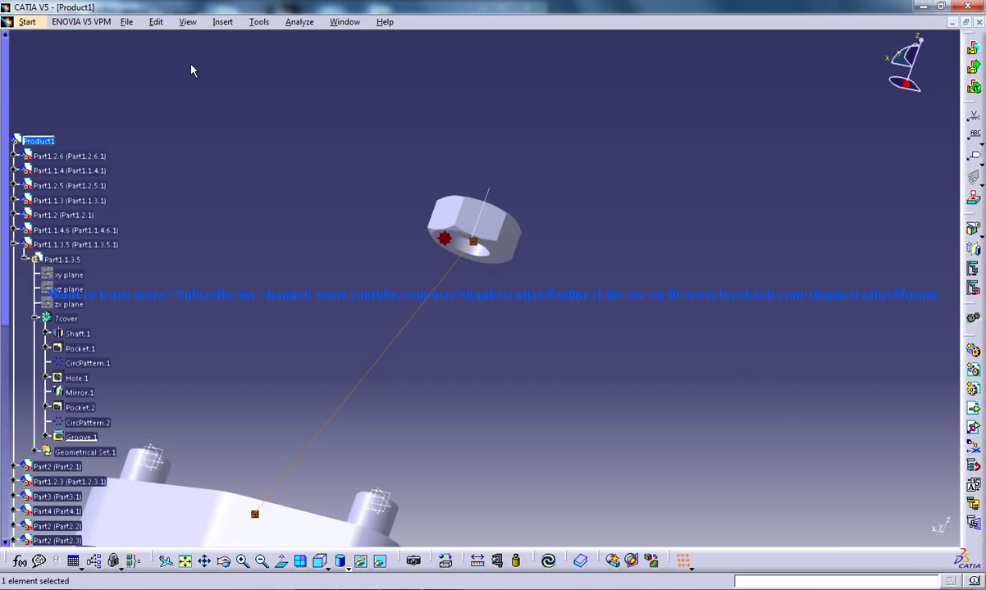
pyautogui.click(155, 22)
pyautogui.click(194, 165)
pyautogui.moveTo(307, 177); pyautogui.dragTo(624, 465, button='middle')
# Insert a second instance of the existing component 22hex nut m30 with positioning.
pyautogui.click(222, 22)
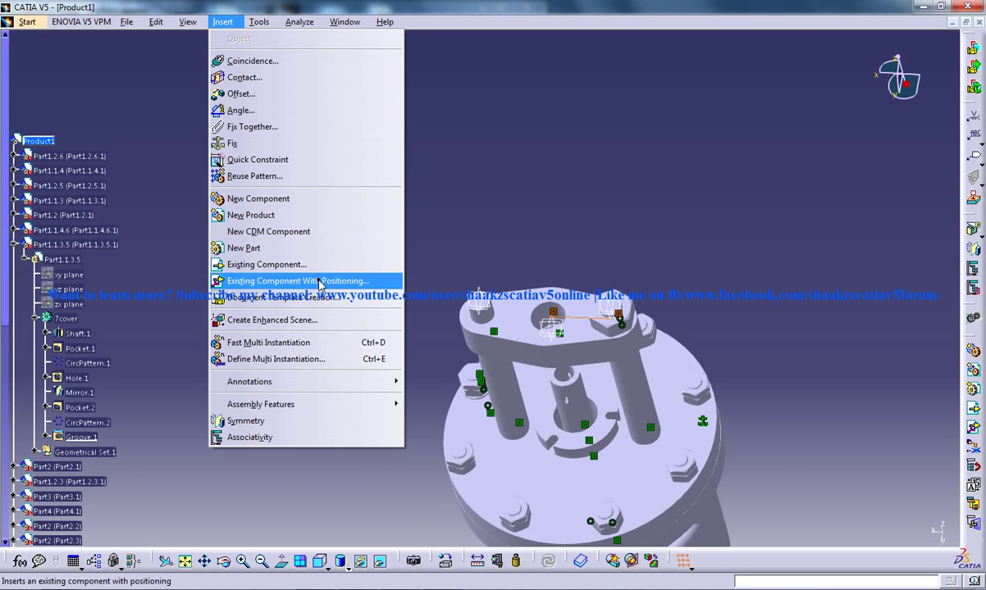
pyautogui.click(260, 280)
pyautogui.click(489, 282)
pyautogui.scroll(-4, 506, 314)
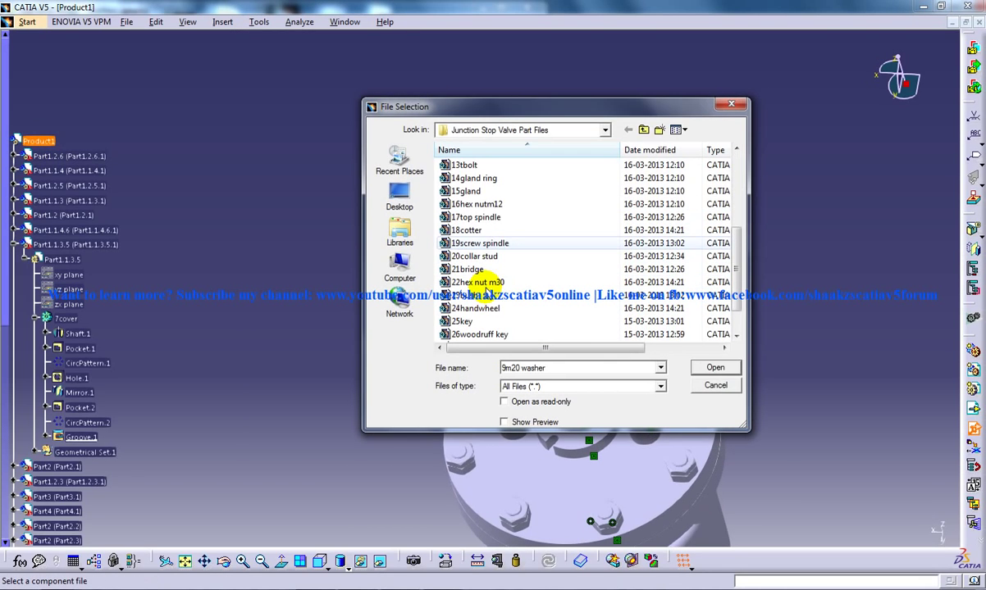
pyautogui.doubleClick(492, 283)
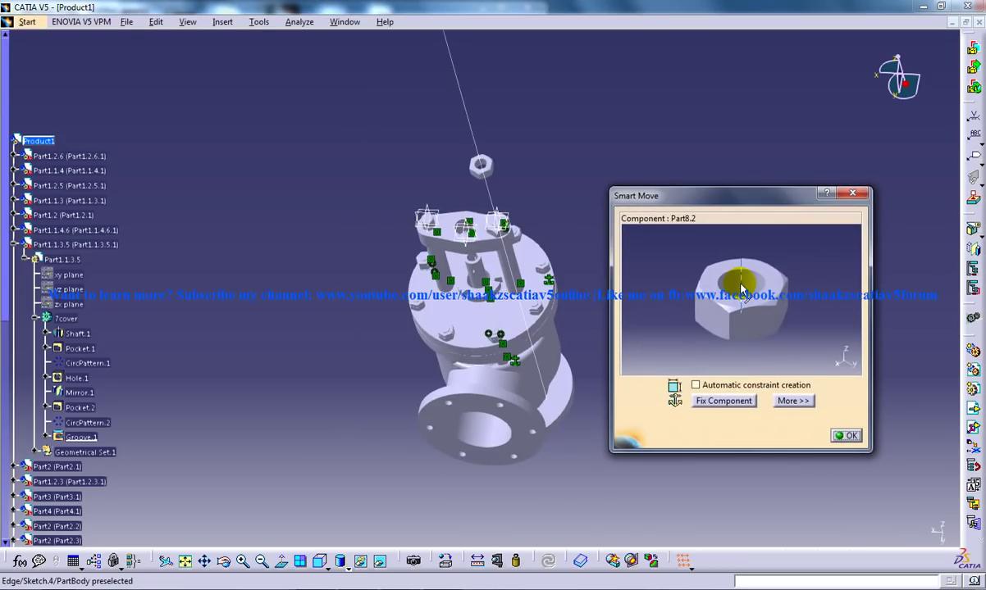
# Snap the second hex nut's axis to the axis of the collar stud without a nut using Smart Move.
pyautogui.moveTo(525, 235); pyautogui.dragTo(458, 190, button='middle')
pyautogui.click(440, 235)
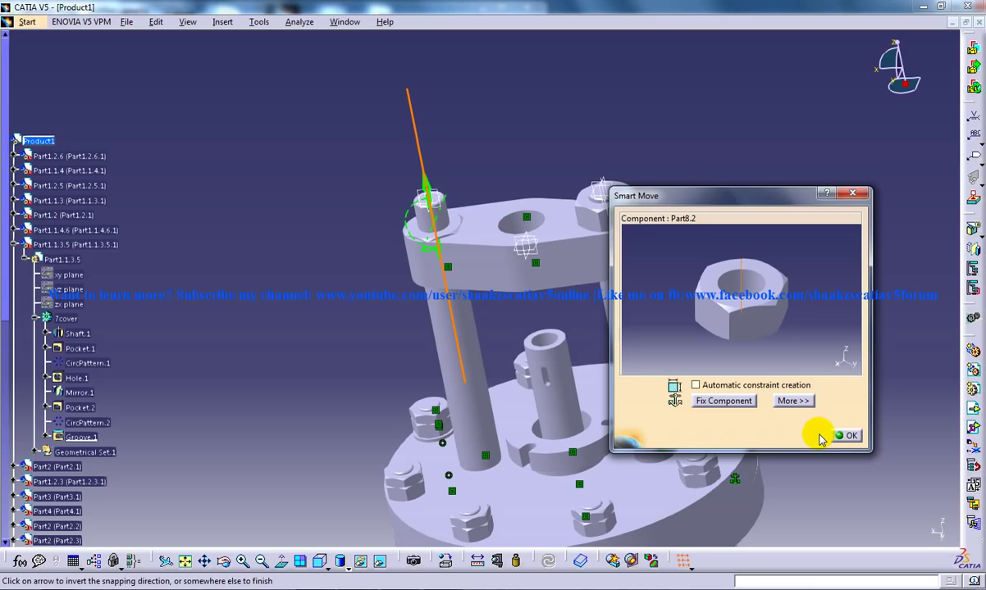
pyautogui.click(845, 435)
# Manipulate the second hex nut along the Z axis to lift it above its collar stud.
pyautogui.click(153, 24)
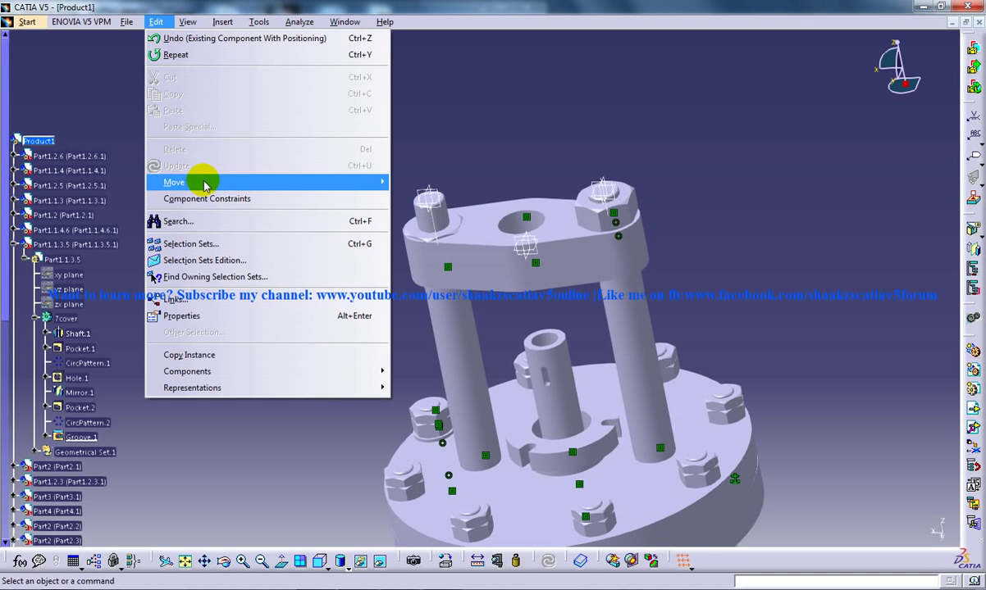
pyautogui.moveTo(202, 181)
pyautogui.click(486, 181)
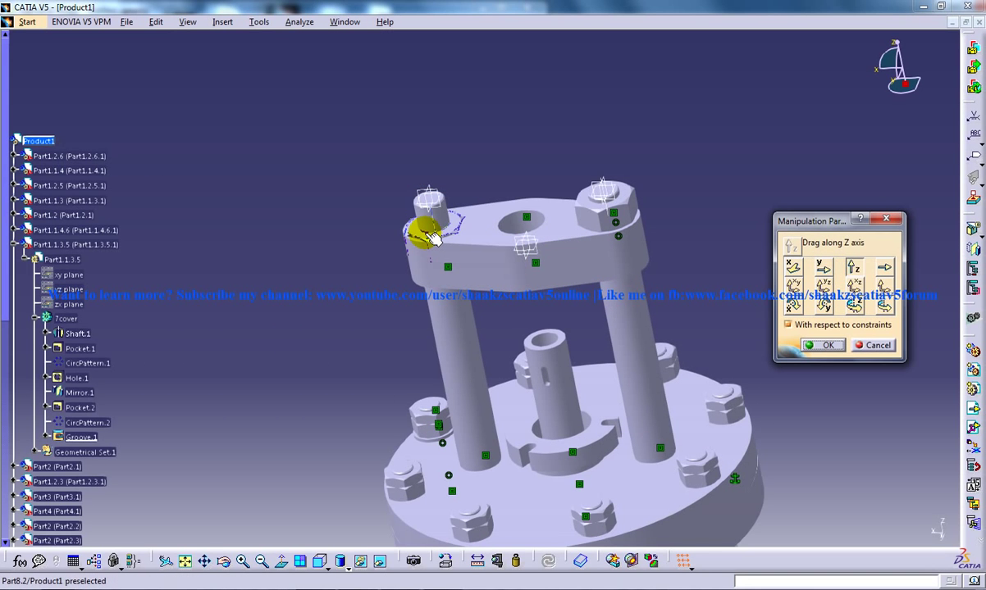
pyautogui.moveTo(429, 235); pyautogui.dragTo(406, 71)
pyautogui.moveTo(463, 130); pyautogui.dragTo(485, 245, button='middle')
pyautogui.click(827, 345)
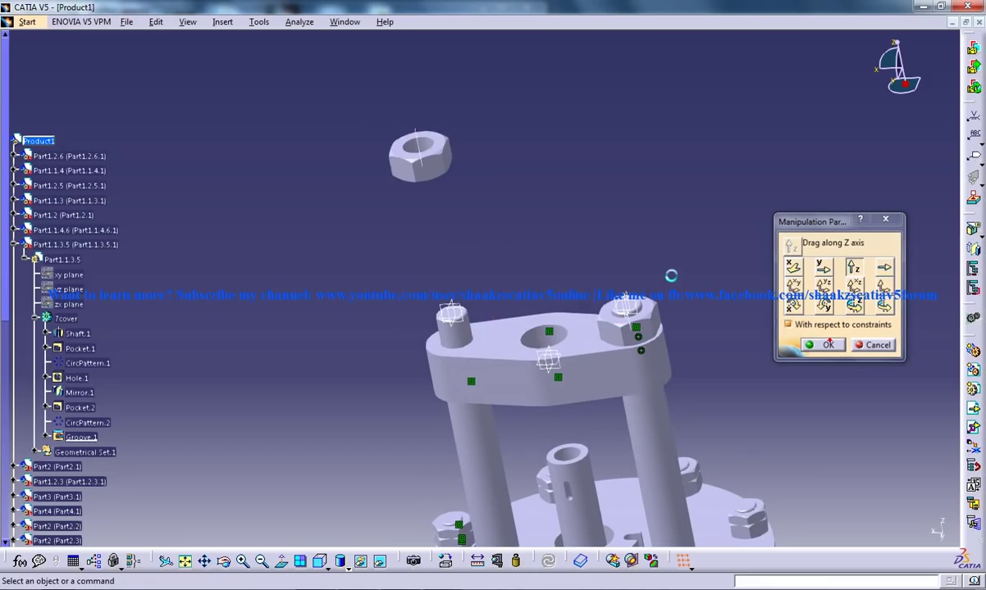
# Constrain the bridge's top face in contact with the second hex nut's bottom face and update the assembly.
pyautogui.click(222, 21)
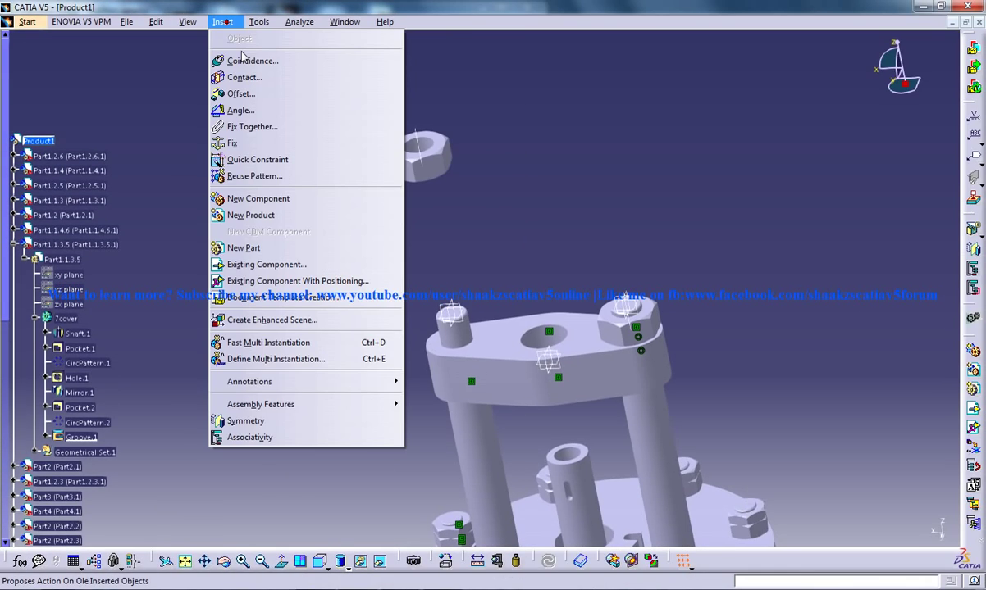
pyautogui.click(244, 77)
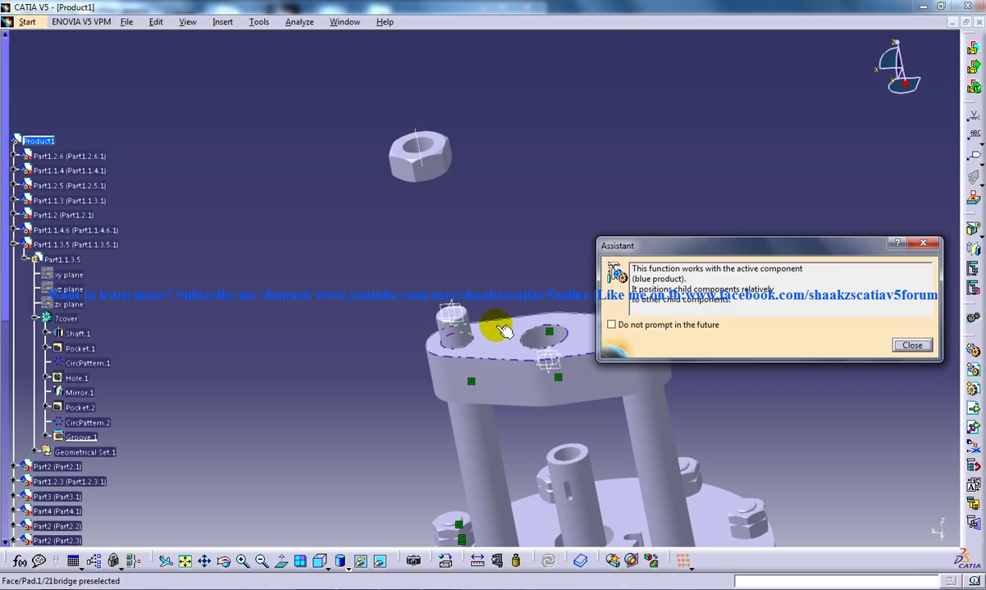
pyautogui.click(504, 330)
pyautogui.moveTo(504, 329); pyautogui.dragTo(424, 222, button='middle')
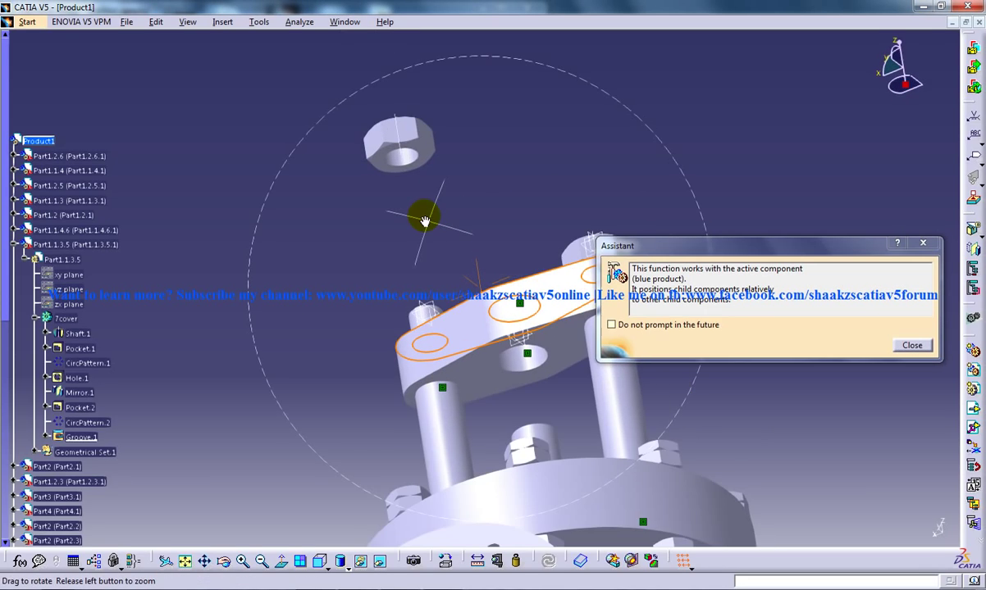
pyautogui.click(415, 158)
pyautogui.moveTo(414, 158); pyautogui.dragTo(529, 394, button='middle')
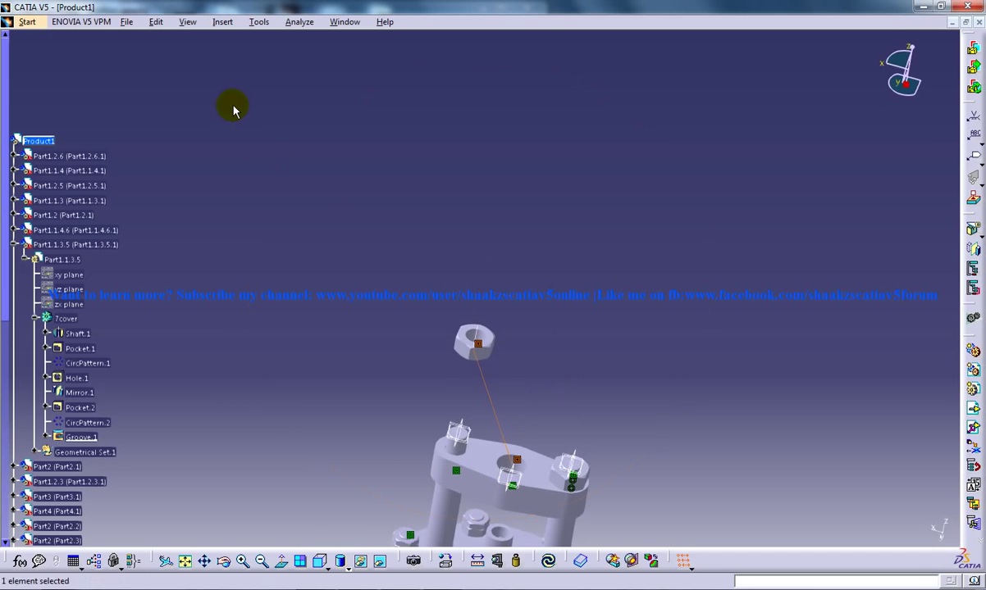
pyautogui.click(156, 21)
pyautogui.click(194, 165)
pyautogui.moveTo(492, 276)
pyautogui.mouseDown(button='middle')
pyautogui.moveTo(485, 230)
pyautogui.moveTo(510, 280)
pyautogui.moveTo(519, 260)
pyautogui.moveTo(506, 209)
pyautogui.moveTo(495, 238)
pyautogui.moveTo(464, 180)
pyautogui.moveTo(448, 213)
pyautogui.moveTo(446, 184)
pyautogui.mouseUp(button='middle')
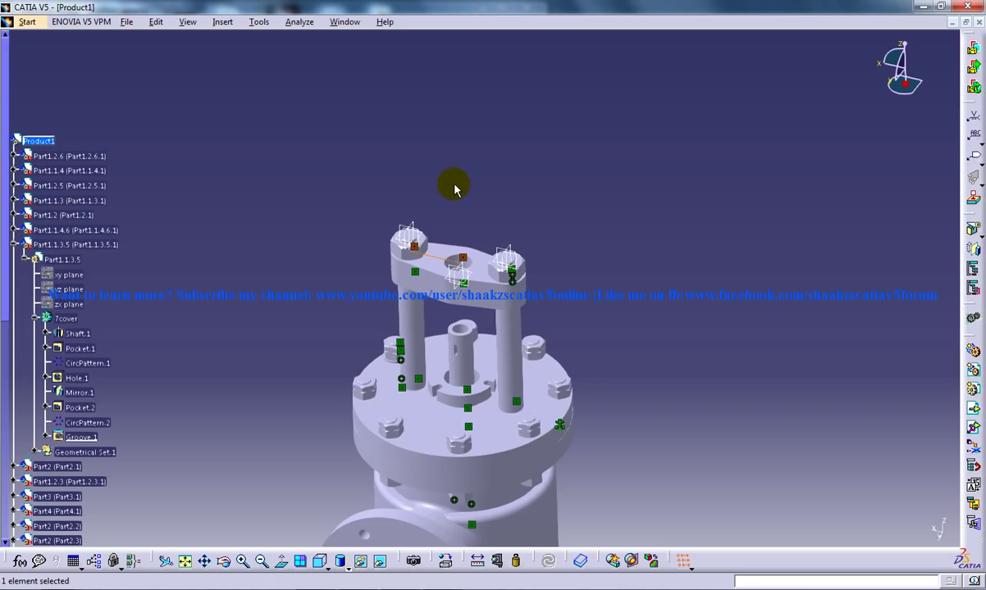
# Insert the existing component 17top spindle into Product1 with positioning.
pyautogui.click(258, 22)
pyautogui.moveTo(222, 21)
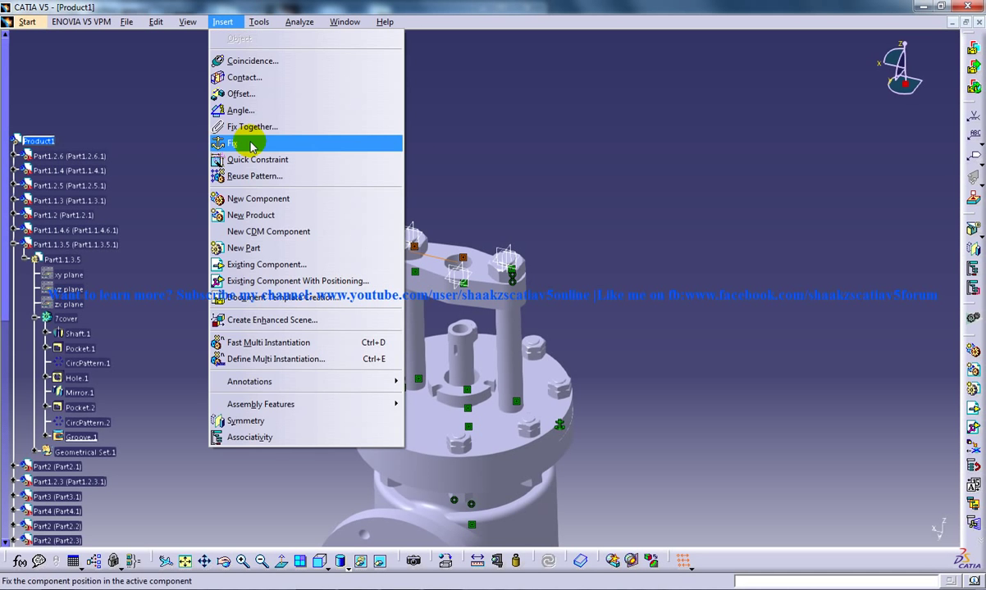
pyautogui.click(299, 280)
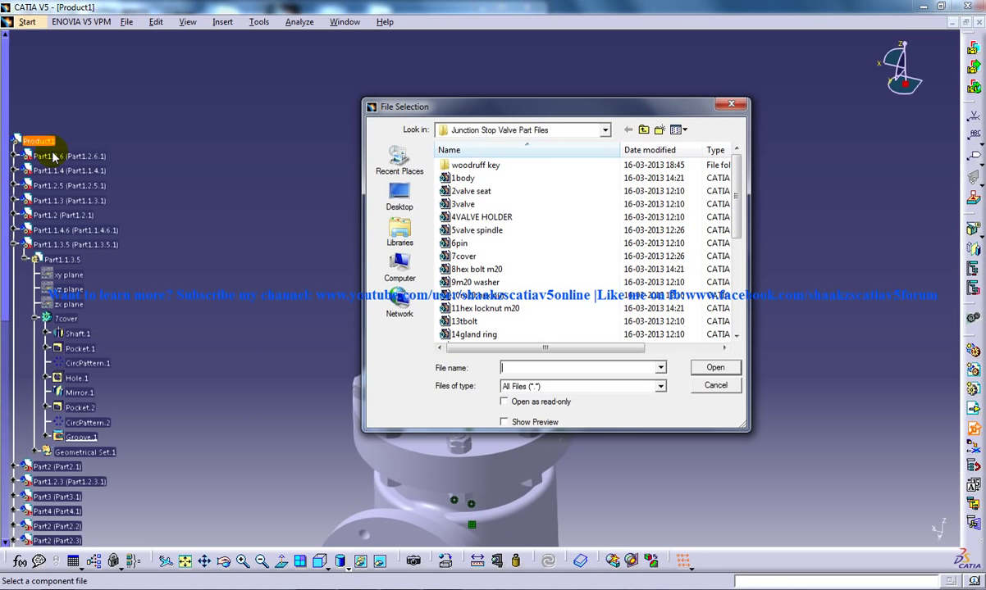
pyautogui.click(514, 322)
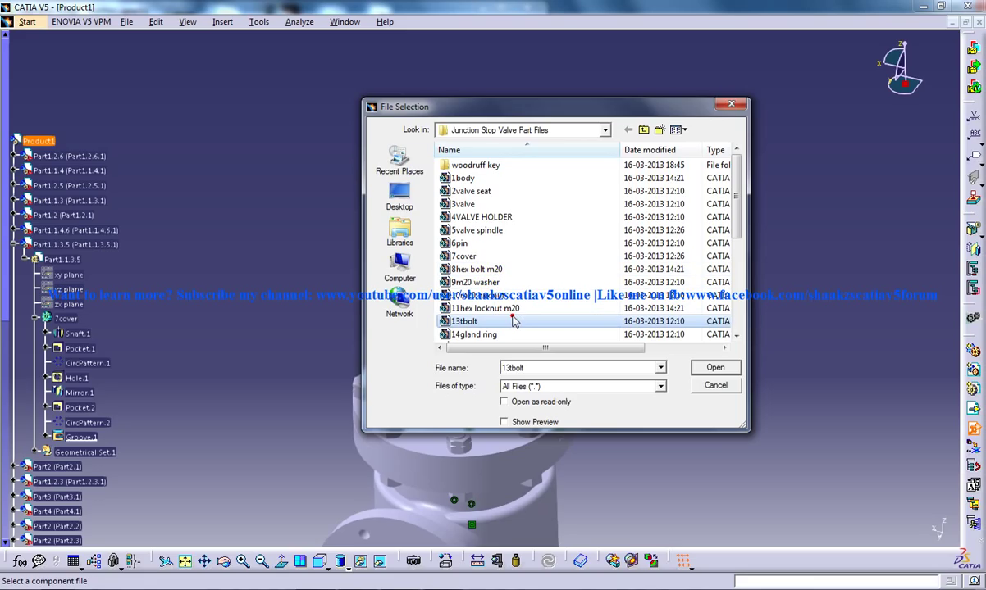
pyautogui.click(484, 296)
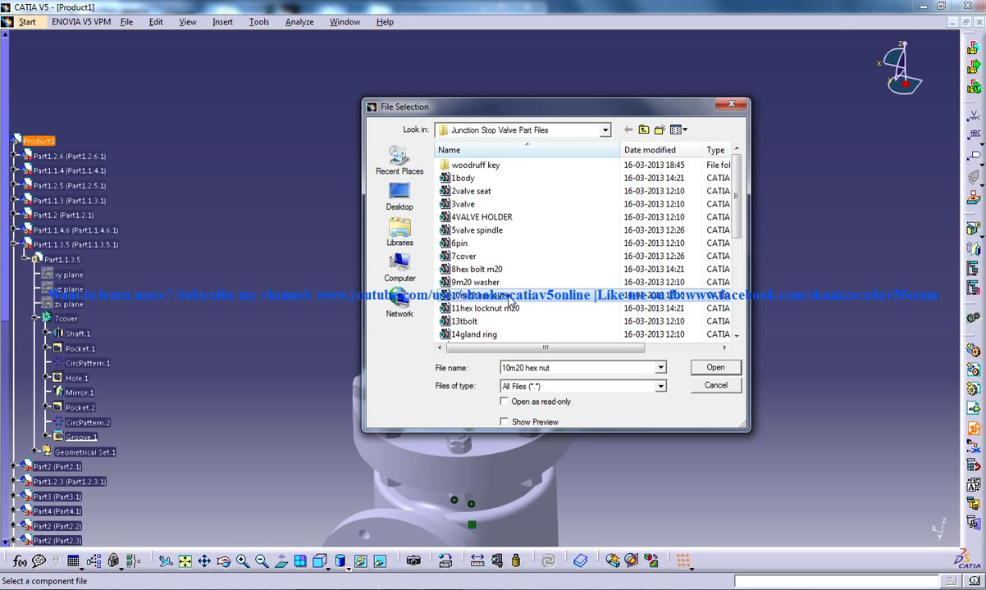
pyautogui.scroll(-3, 503, 271)
pyautogui.doubleClick(502, 297)
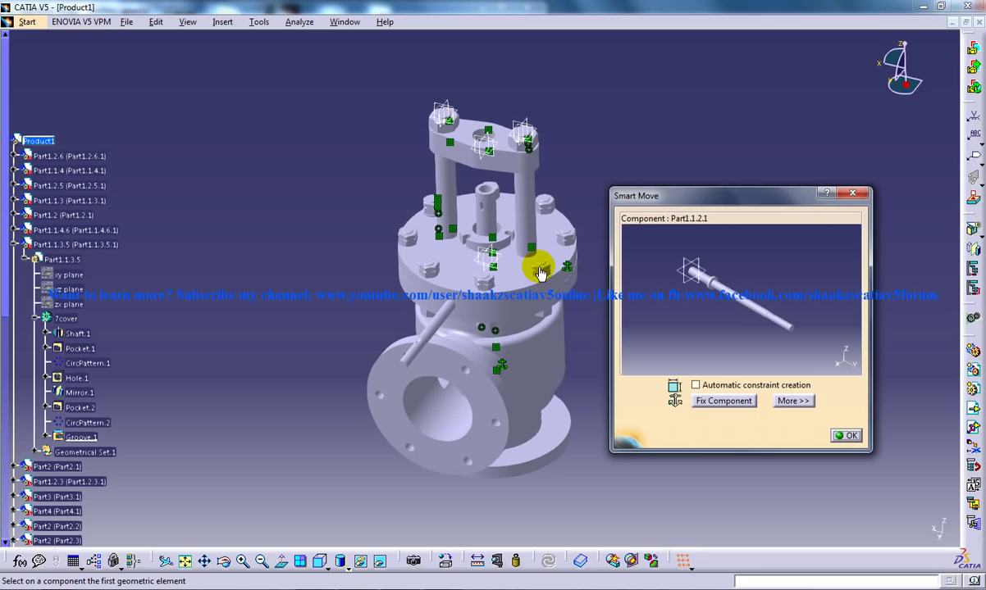
# Snap the top spindle's axis to the axis of the bridge's central hole using Smart Move.
pyautogui.moveTo(508, 254); pyautogui.dragTo(472, 359, button='middle')
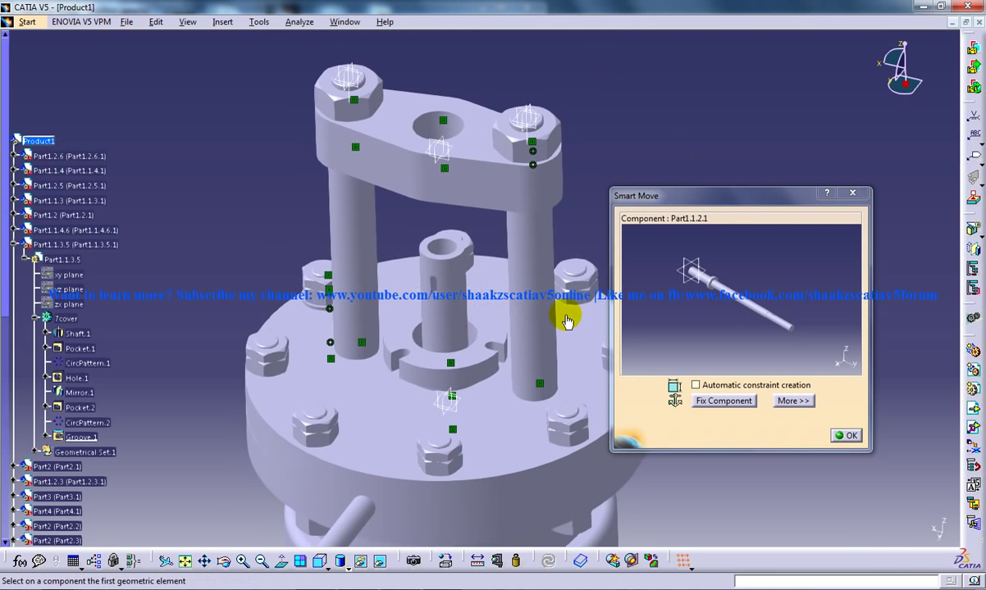
pyautogui.click(745, 312)
pyautogui.click(439, 132)
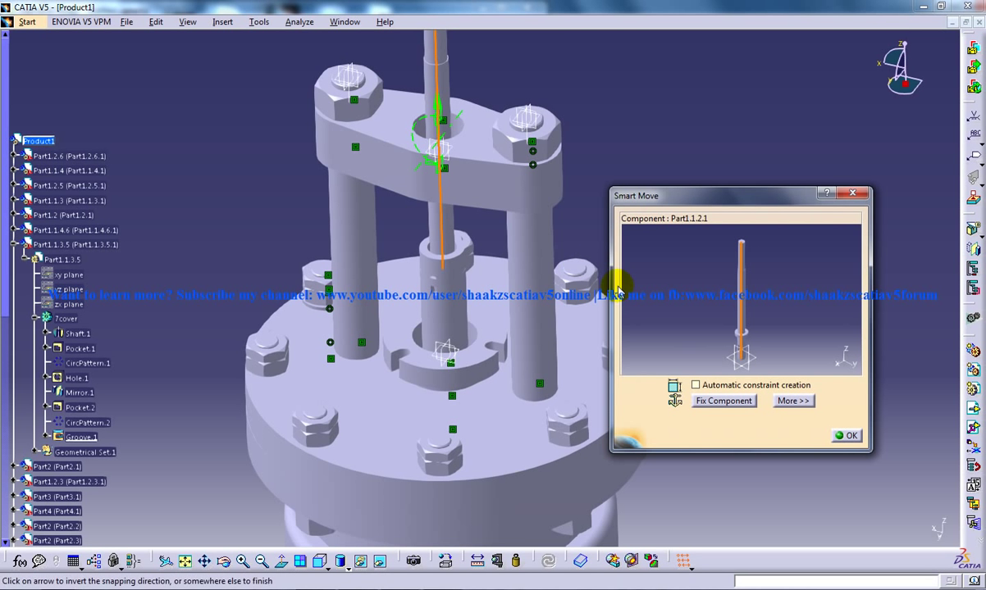
pyautogui.moveTo(502, 253); pyautogui.dragTo(499, 385, button='middle')
pyautogui.moveTo(757, 339); pyautogui.dragTo(778, 250, button='middle')
pyautogui.moveTo(778, 249); pyautogui.dragTo(755, 279, button='middle')
pyautogui.moveTo(755, 279); pyautogui.dragTo(785, 248, button='middle')
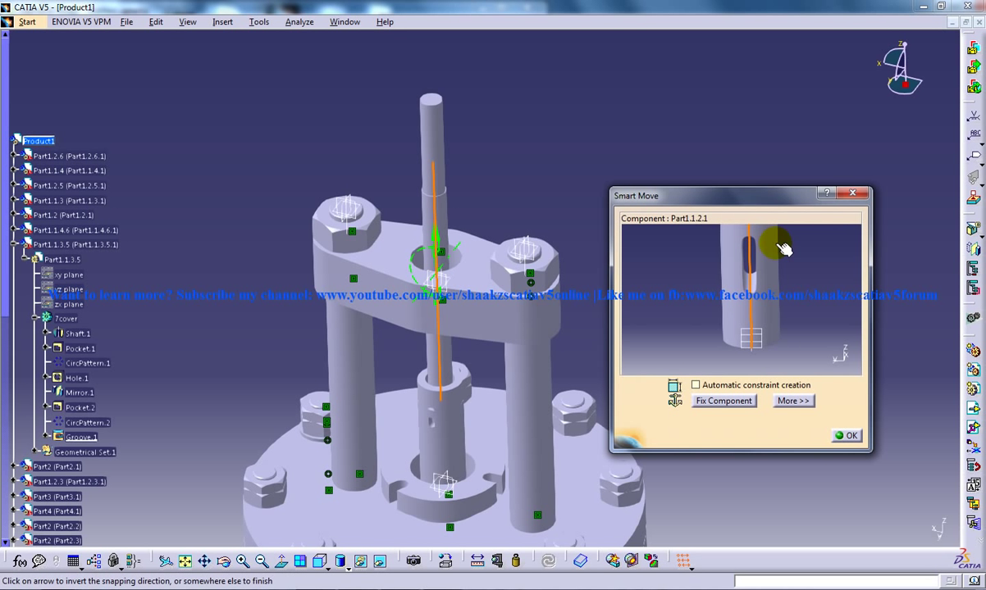
pyautogui.click(844, 434)
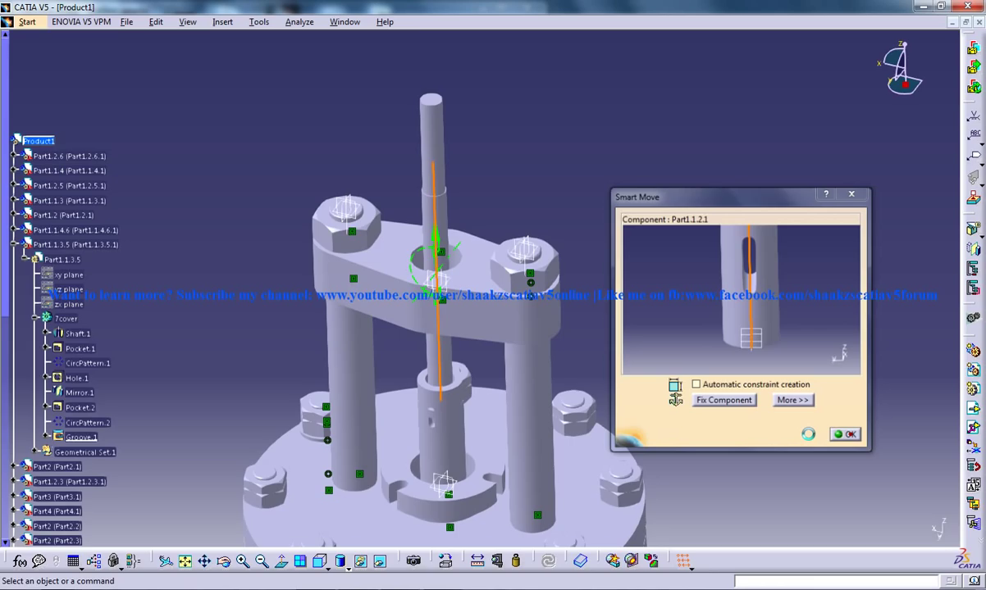
# Manipulate the top spindle along the Z axis to raise its collar above the bridge.
pyautogui.click(156, 22)
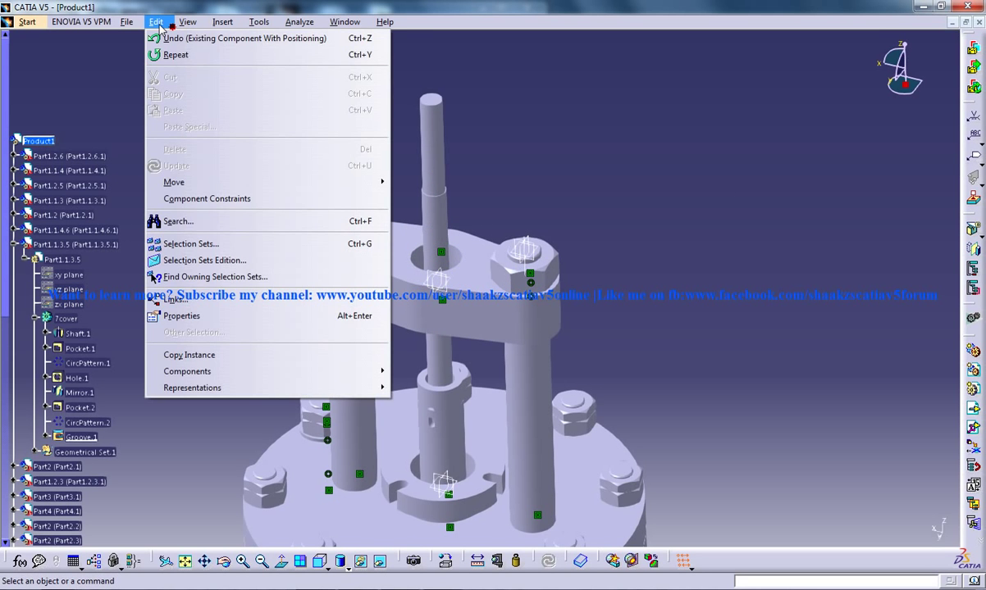
pyautogui.moveTo(192, 179)
pyautogui.click(428, 182)
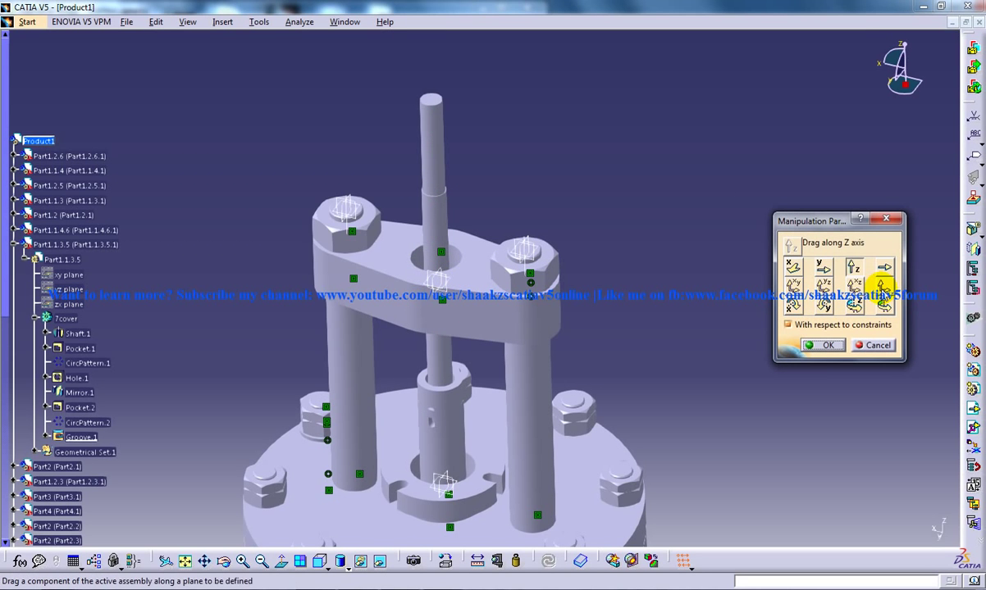
pyautogui.click(855, 272)
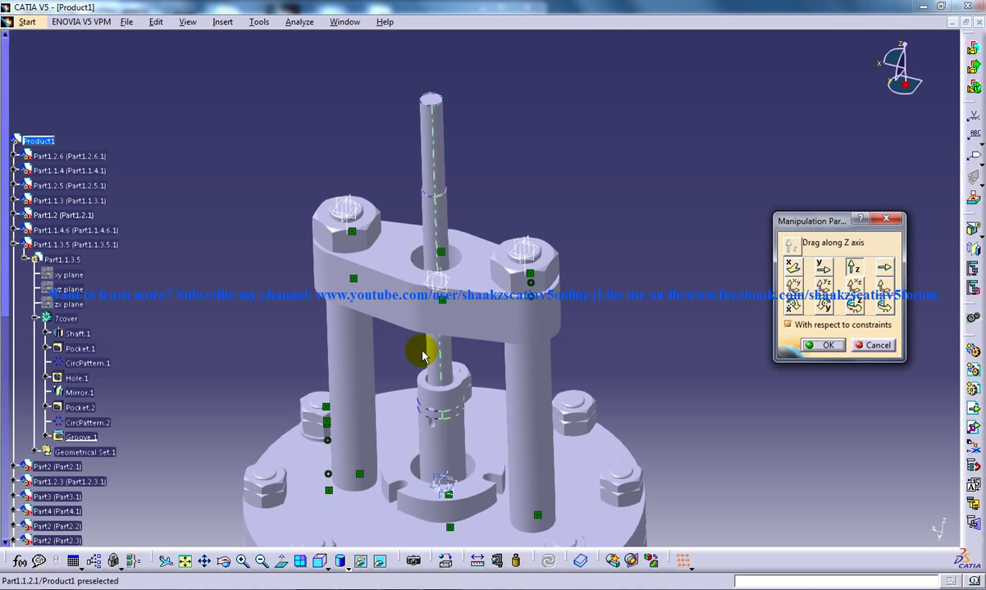
pyautogui.moveTo(422, 356); pyautogui.dragTo(489, 148)
pyautogui.moveTo(501, 131); pyautogui.dragTo(506, 260, button='middle')
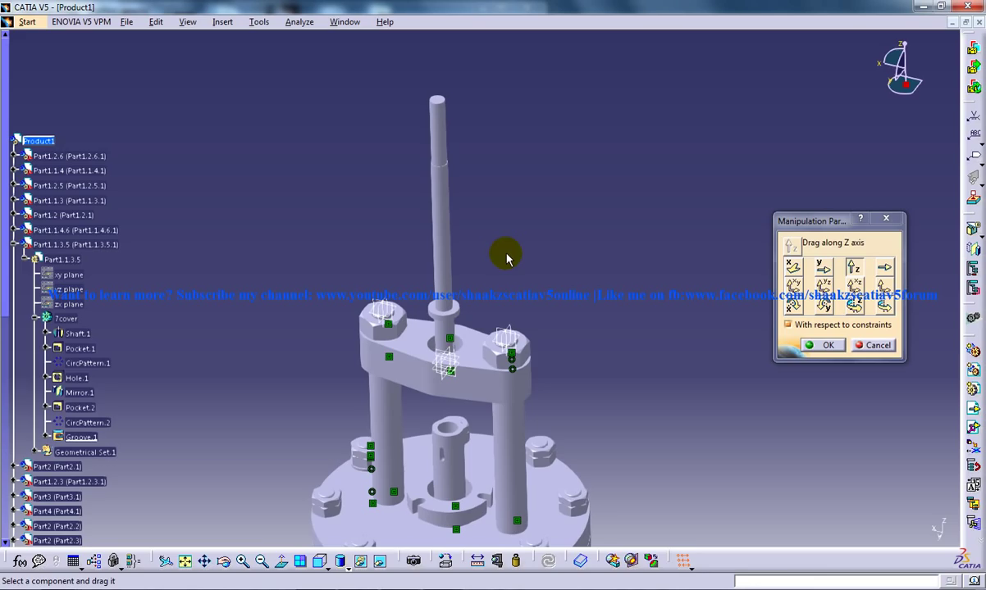
pyautogui.click(824, 348)
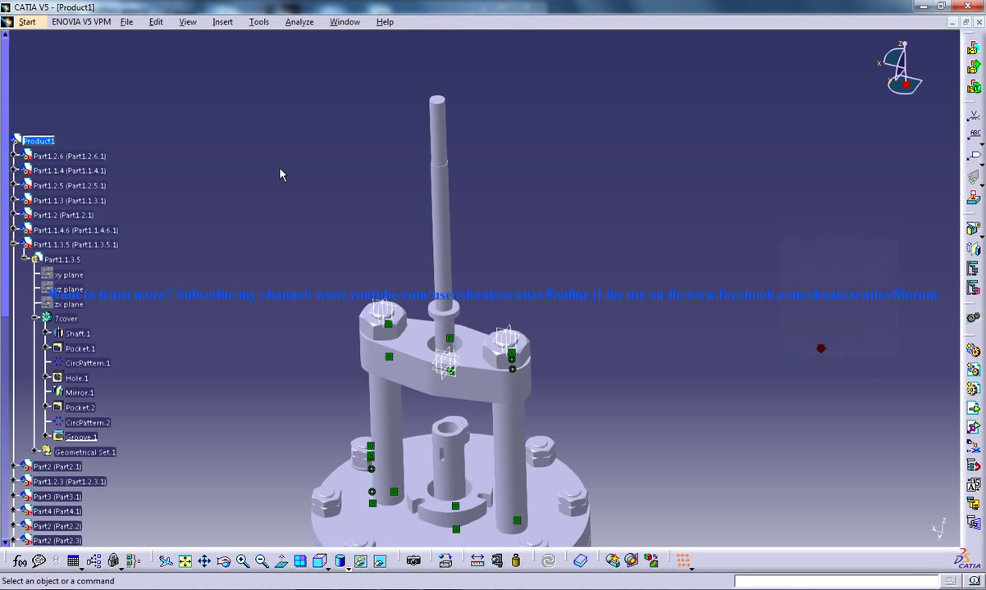
# Add a coincidence constraint between the top spindle's axis and the valve spindle's axis.
pyautogui.click(158, 24)
pyautogui.click(245, 59)
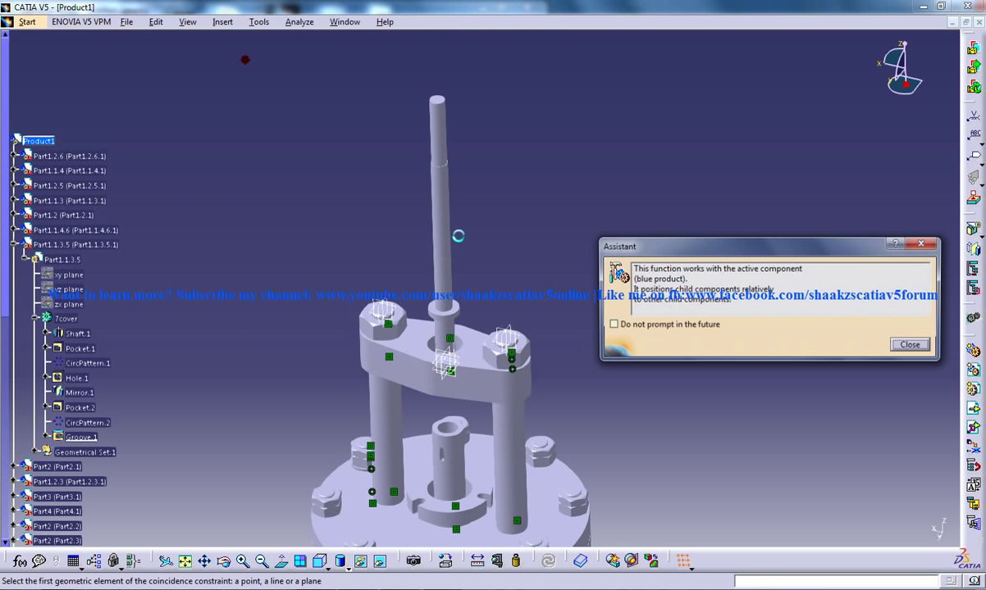
pyautogui.click(430, 221)
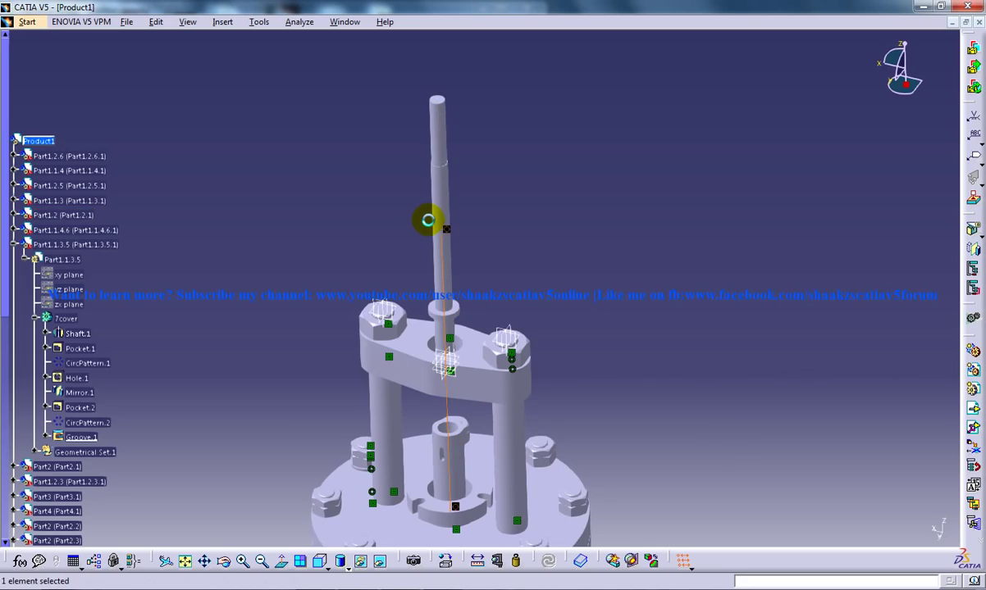
# Constrain the top spindle's lower slot axis coincident with the valve spindle's lower slot axis and update the assembly.
pyautogui.click(223, 21)
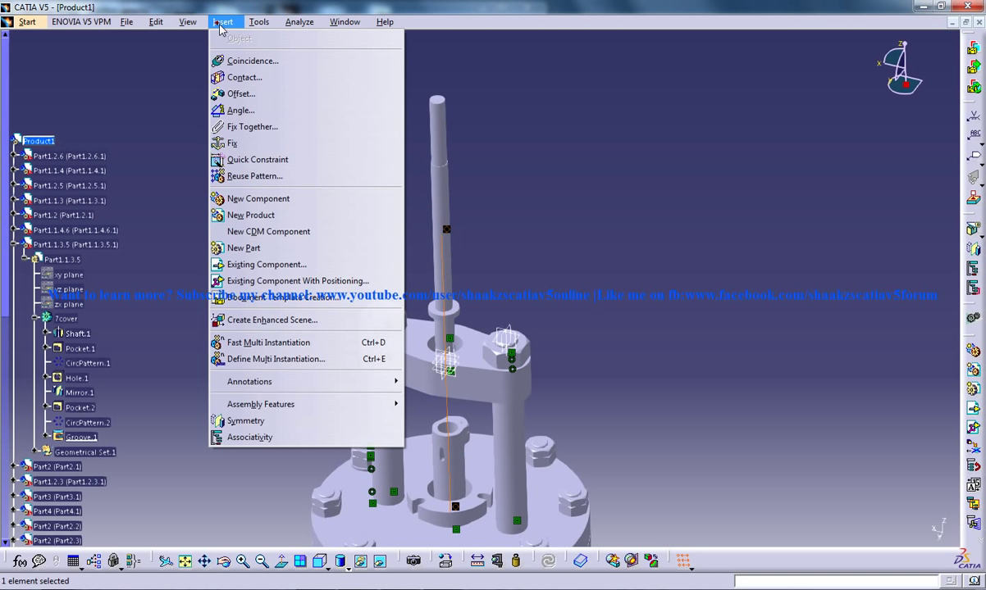
pyautogui.click(246, 59)
pyautogui.moveTo(466, 296); pyautogui.dragTo(451, 125, button='middle')
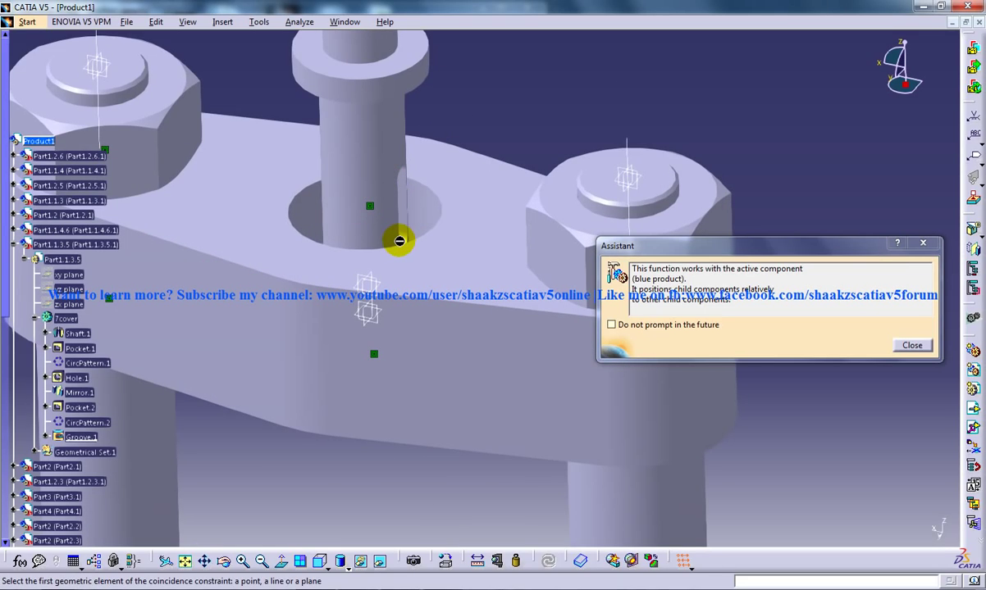
pyautogui.moveTo(409, 239); pyautogui.dragTo(358, 132, button='middle')
pyautogui.click(308, 131)
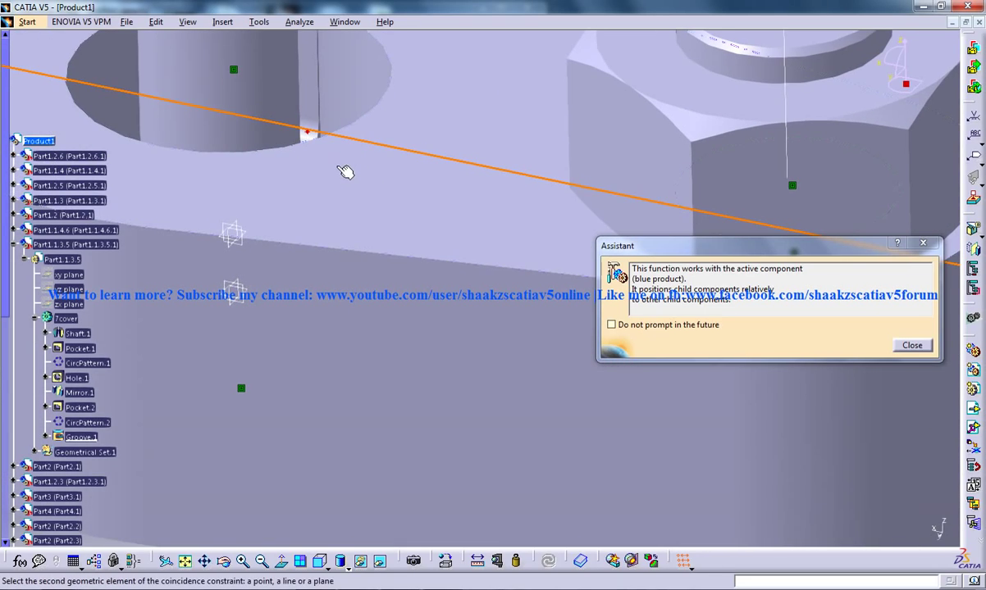
pyautogui.moveTo(345, 167); pyautogui.dragTo(362, 358, button='middle')
pyautogui.moveTo(376, 236); pyautogui.dragTo(392, 62, button='middle')
pyautogui.moveTo(425, 251); pyautogui.dragTo(412, 119, button='middle')
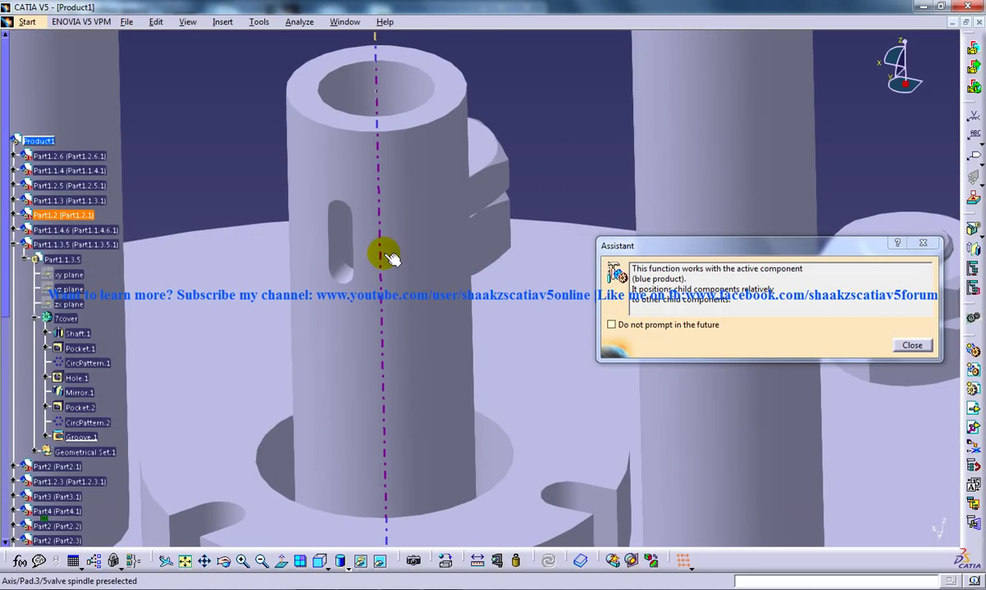
pyautogui.click(346, 273)
pyautogui.moveTo(330, 264); pyautogui.dragTo(335, 311, button='middle')
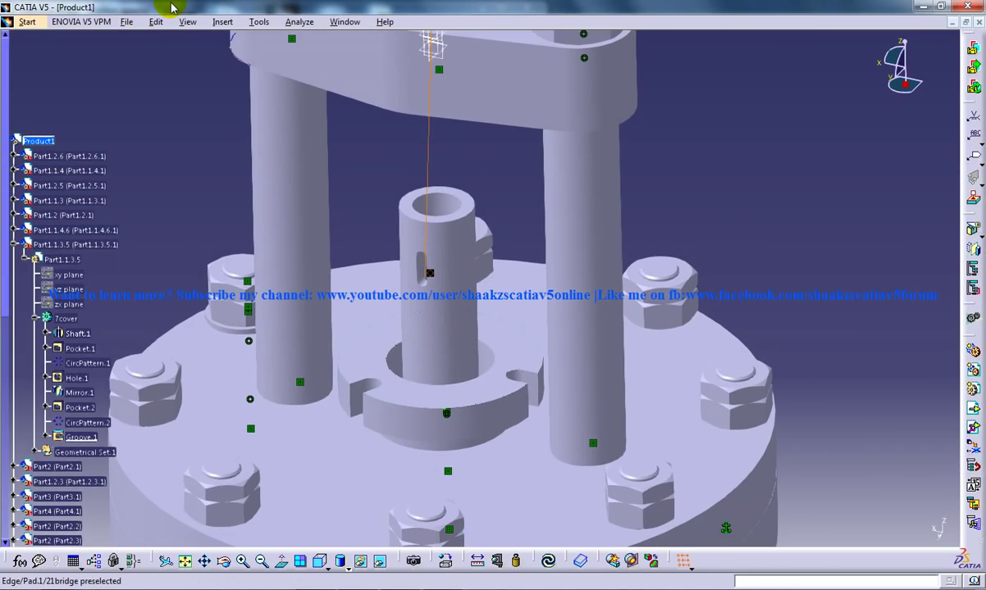
pyautogui.click(156, 21)
pyautogui.click(184, 164)
pyautogui.moveTo(185, 164); pyautogui.dragTo(443, 314, button='middle')
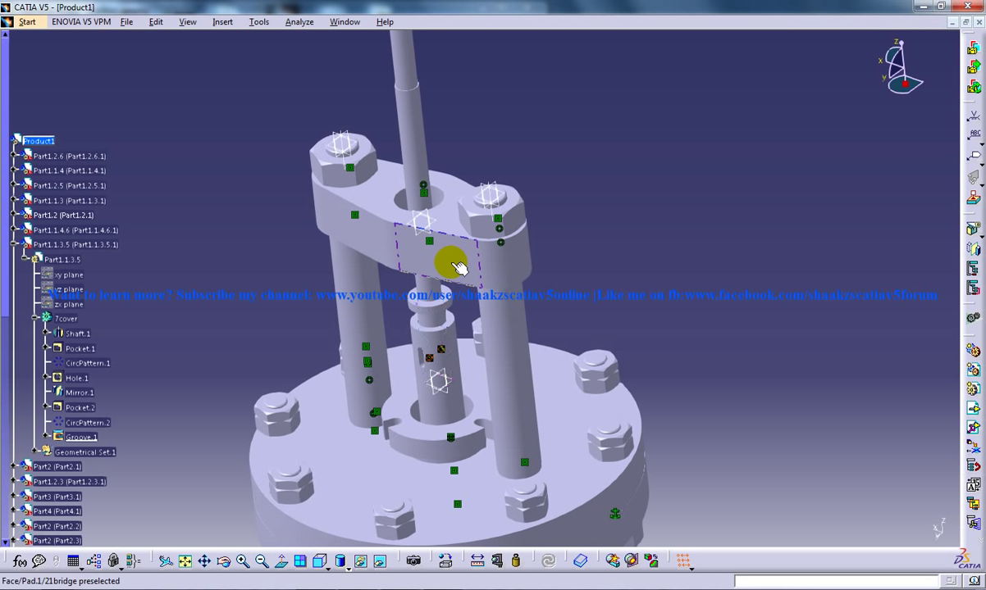
# Insert the existing component 18cotter into Product1 with positioning.
pyautogui.click(221, 22)
pyautogui.click(251, 281)
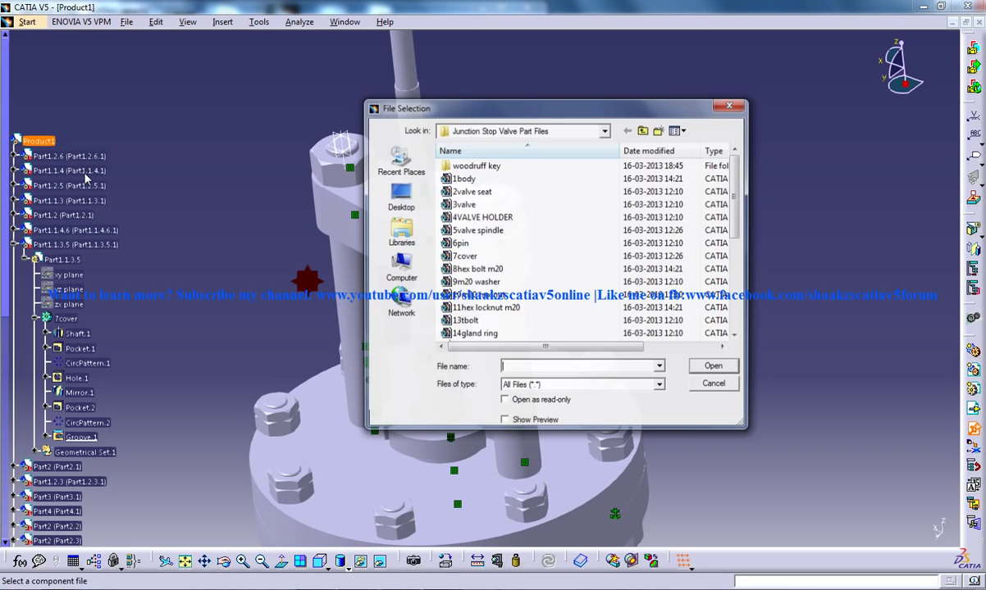
pyautogui.click(474, 297)
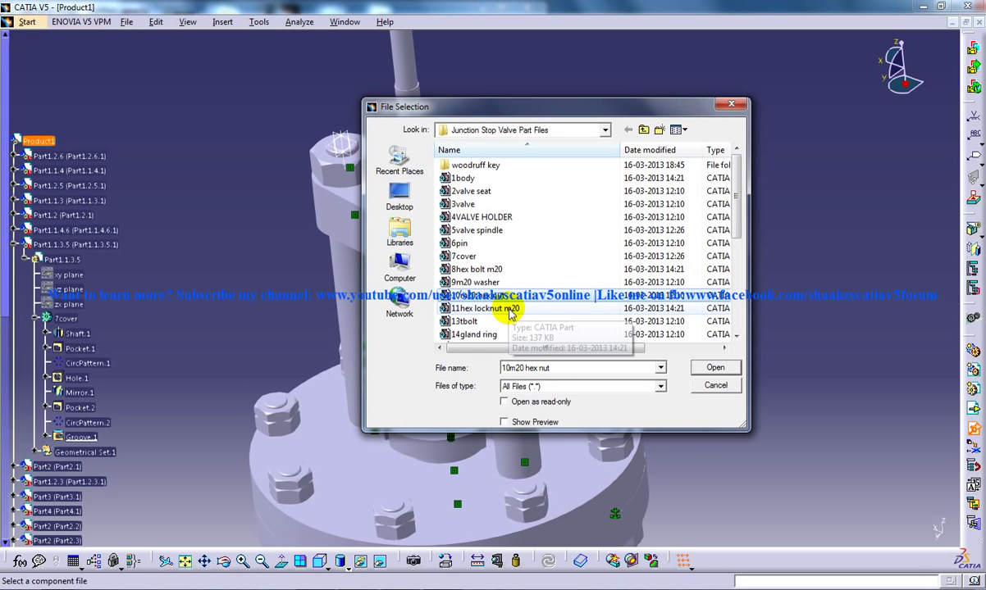
pyautogui.click(467, 321)
pyautogui.scroll(-4, 463, 310)
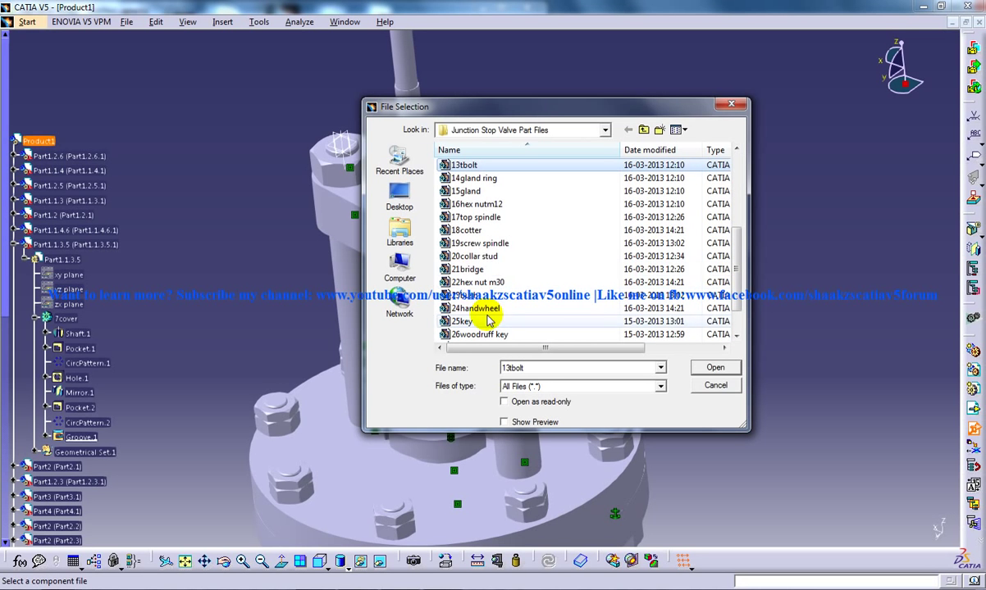
pyautogui.doubleClick(492, 229)
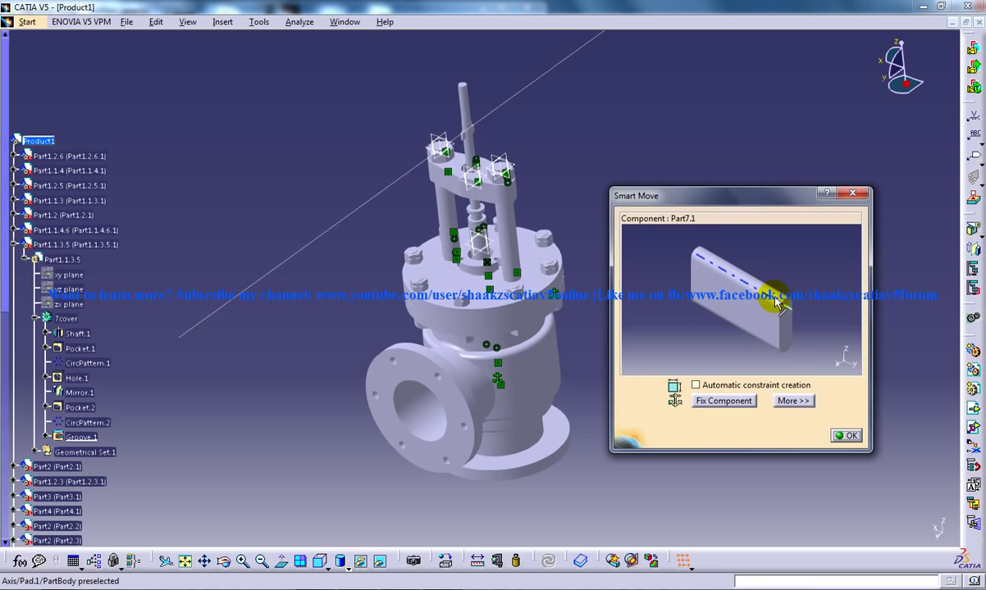
# Snap the axis of the cotter's rounded edge to the lower slot axis of the valve spindle using Smart Move.
pyautogui.moveTo(783, 339); pyautogui.dragTo(635, 246, button='middle')
pyautogui.moveTo(701, 309); pyautogui.dragTo(735, 338, button='middle')
pyautogui.moveTo(693, 281); pyautogui.dragTo(641, 288, button='middle')
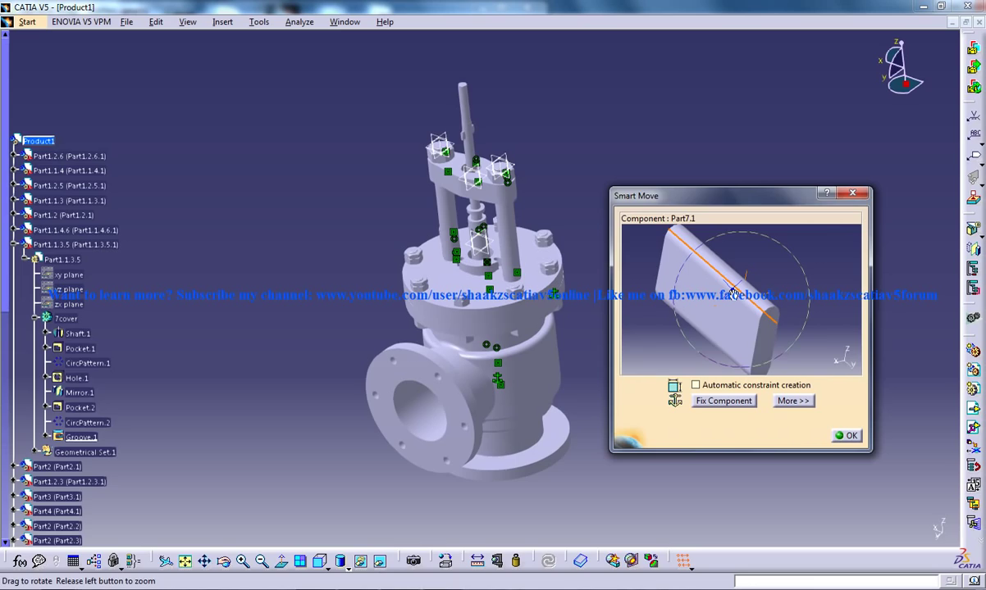
pyautogui.moveTo(734, 293); pyautogui.dragTo(707, 224, button='middle')
pyautogui.moveTo(723, 274); pyautogui.dragTo(784, 348, button='middle')
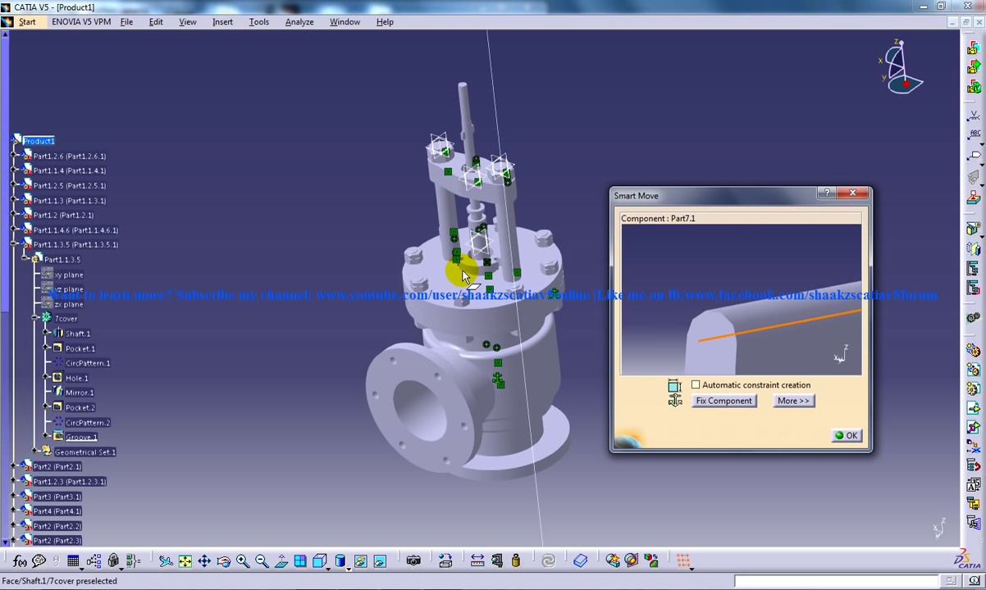
pyautogui.moveTo(463, 276); pyautogui.dragTo(512, 279, button='middle')
pyautogui.moveTo(501, 239); pyautogui.dragTo(503, 130, button='middle')
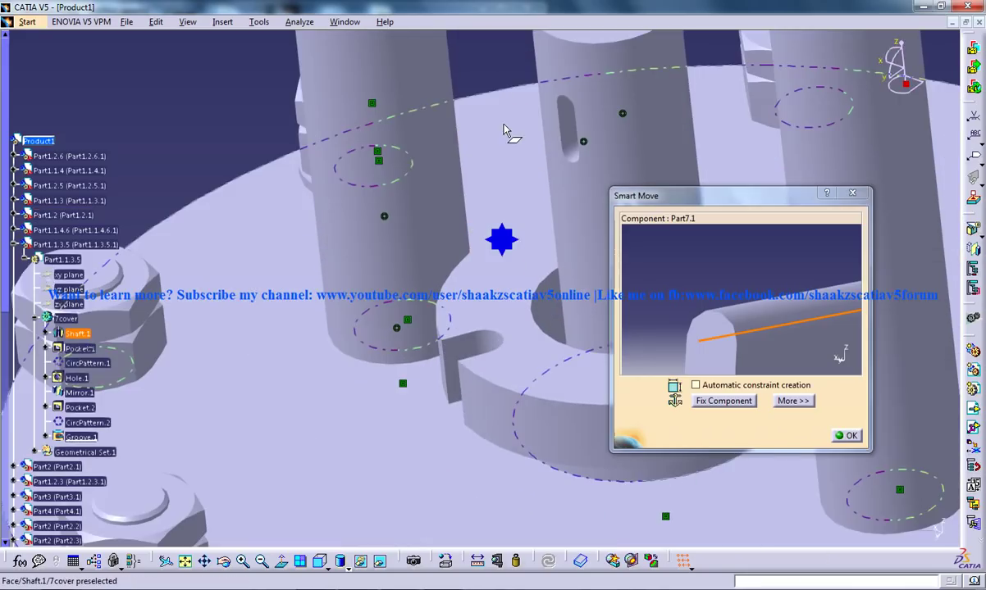
pyautogui.moveTo(471, 225)
pyautogui.mouseDown(button='middle')
pyautogui.moveTo(466, 291)
pyautogui.moveTo(487, 222)
pyautogui.moveTo(535, 194)
pyautogui.moveTo(493, 280)
pyautogui.moveTo(487, 203)
pyautogui.moveTo(482, 276)
pyautogui.moveTo(504, 241)
pyautogui.moveTo(500, 323)
pyautogui.moveTo(473, 422)
pyautogui.moveTo(549, 109)
pyautogui.moveTo(535, 292)
pyautogui.moveTo(524, 222)
pyautogui.moveTo(483, 255)
pyautogui.moveTo(486, 214)
pyautogui.moveTo(459, 253)
pyautogui.mouseUp(button='middle')
pyautogui.click(481, 276)
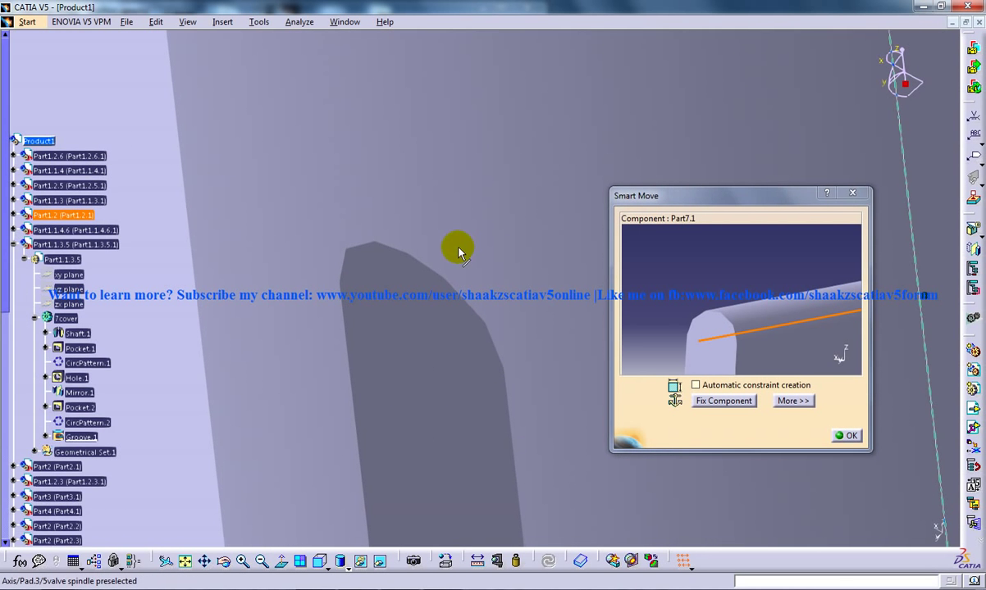
pyautogui.moveTo(364, 330); pyautogui.dragTo(447, 260, button='middle')
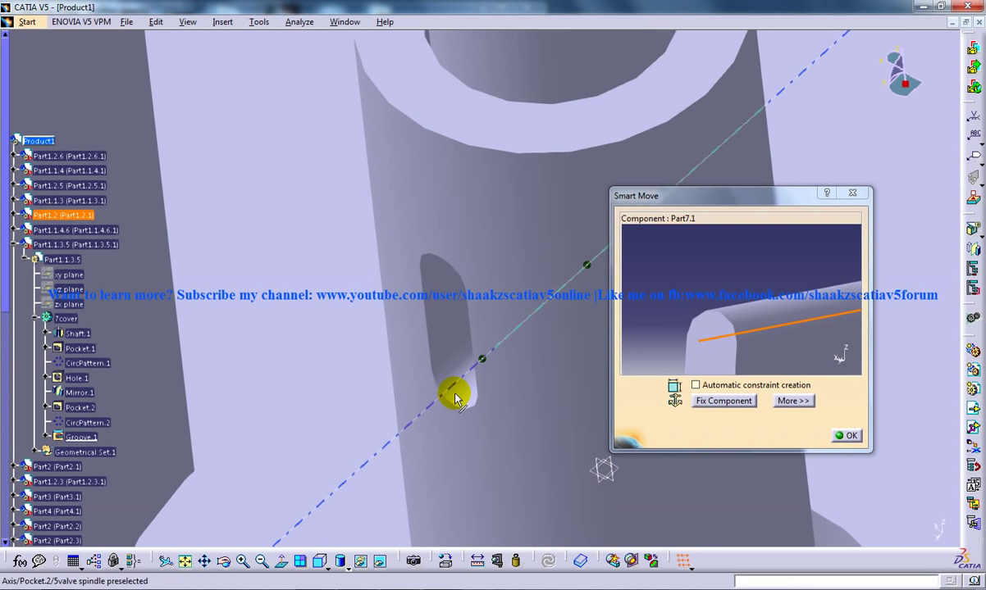
pyautogui.click(455, 392)
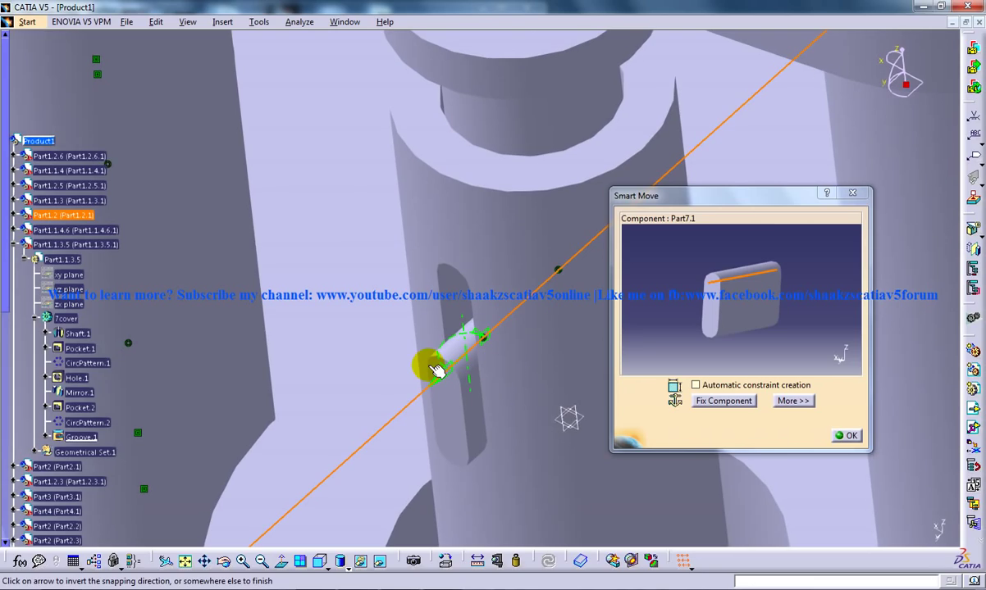
pyautogui.click(834, 434)
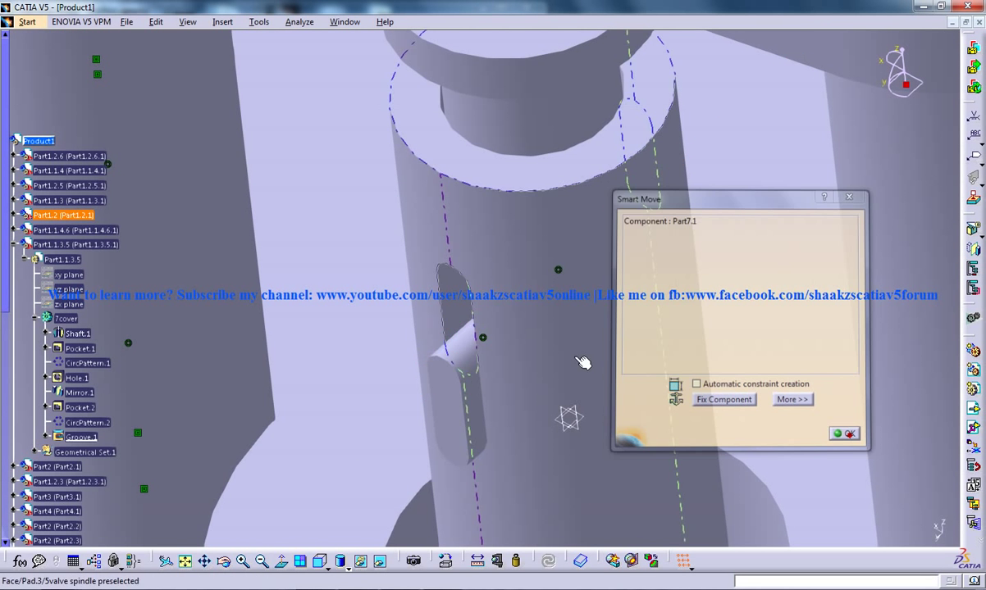
pyautogui.click(156, 23)
pyautogui.moveTo(223, 22)
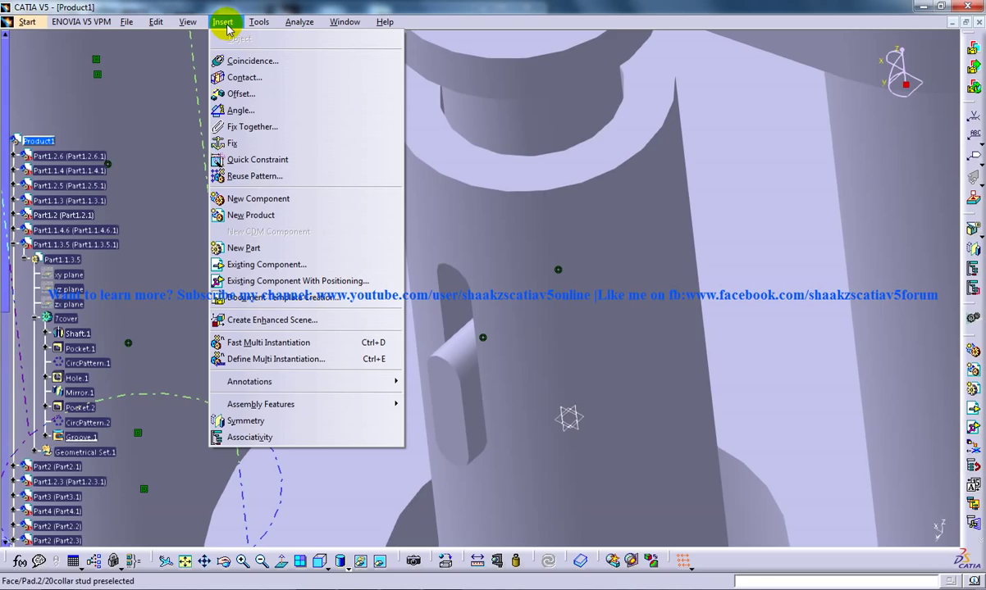
pyautogui.click(253, 60)
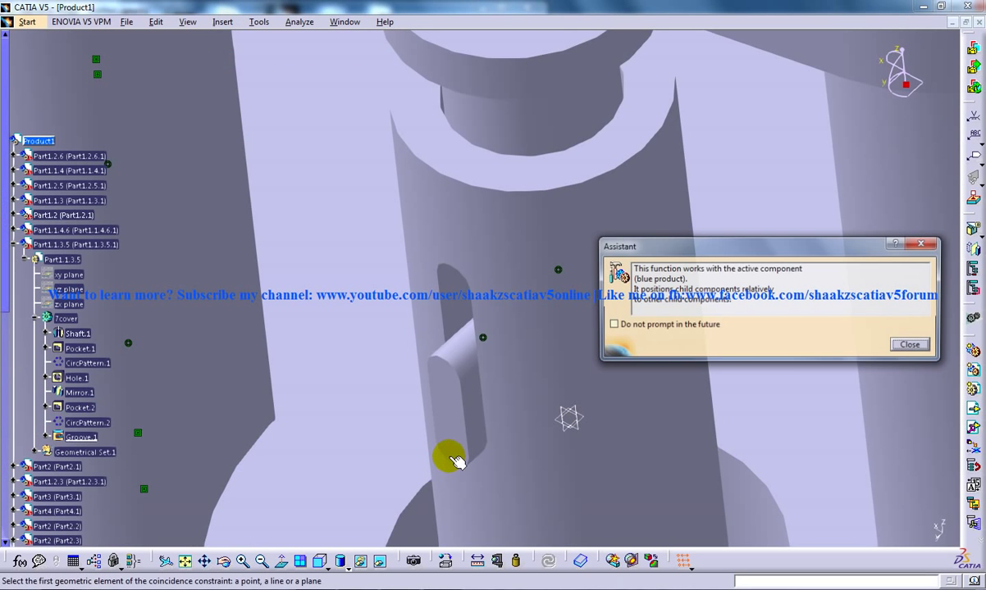
pyautogui.moveTo(478, 450); pyautogui.dragTo(464, 328, button='middle')
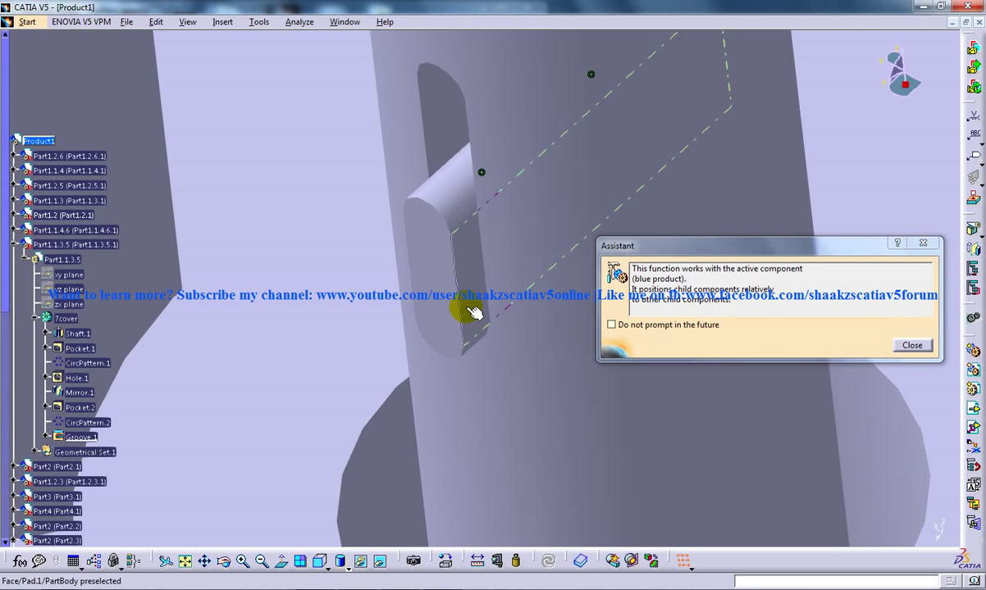
pyautogui.moveTo(441, 346); pyautogui.dragTo(465, 328, button='middle')
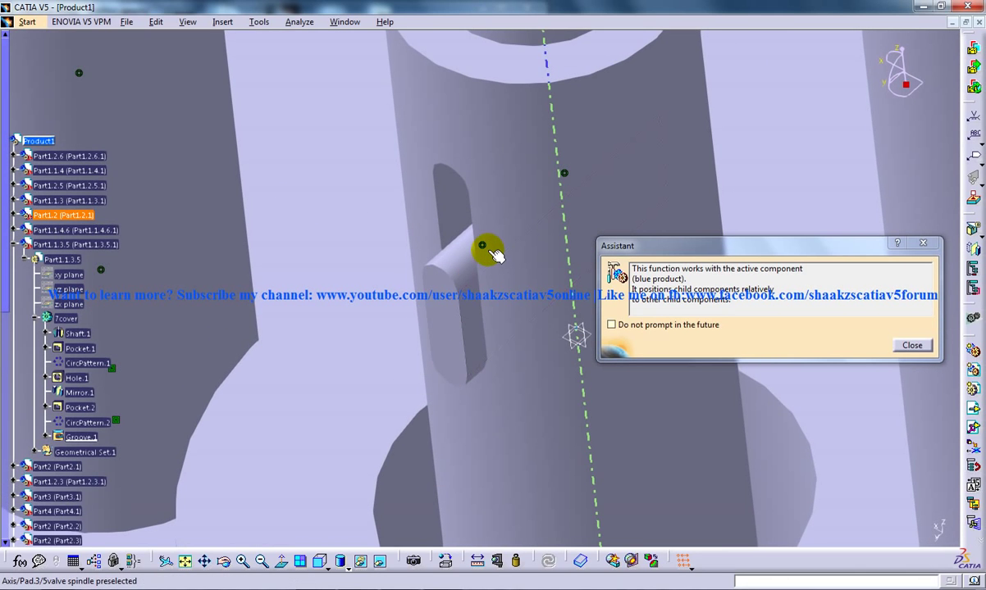
pyautogui.moveTo(482, 223); pyautogui.dragTo(475, 271, button='middle')
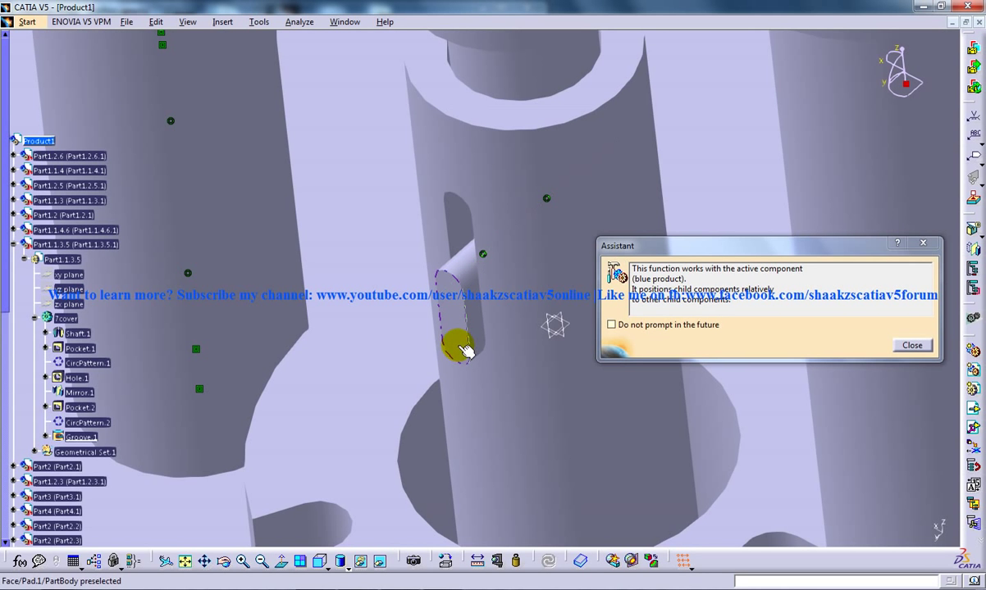
pyautogui.moveTo(459, 363); pyautogui.dragTo(473, 327, button='middle')
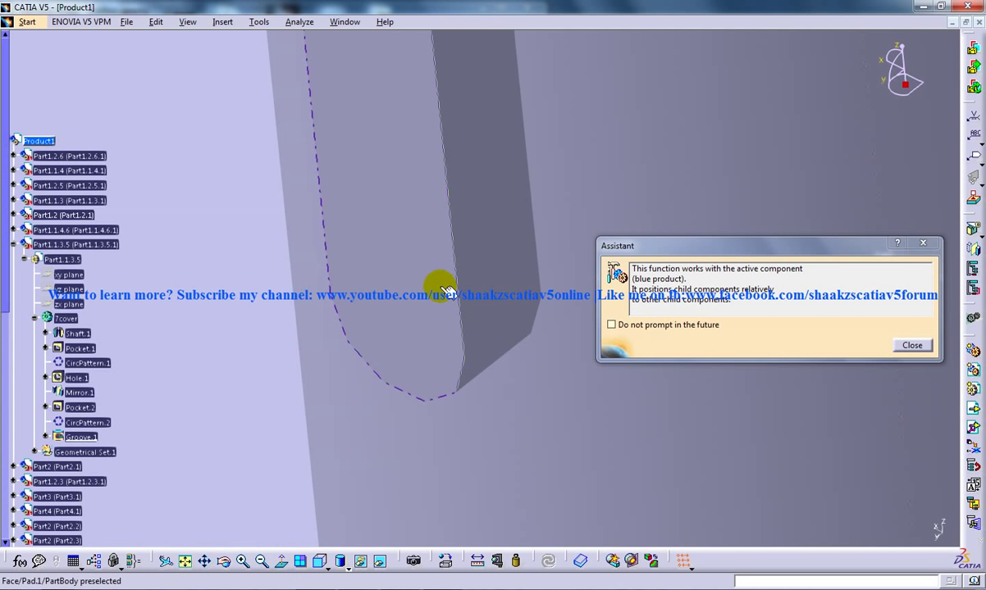
pyautogui.moveTo(461, 350); pyautogui.dragTo(613, 310, button='middle')
pyautogui.click(614, 310)
pyautogui.moveTo(499, 323); pyautogui.dragTo(288, 283, button='middle')
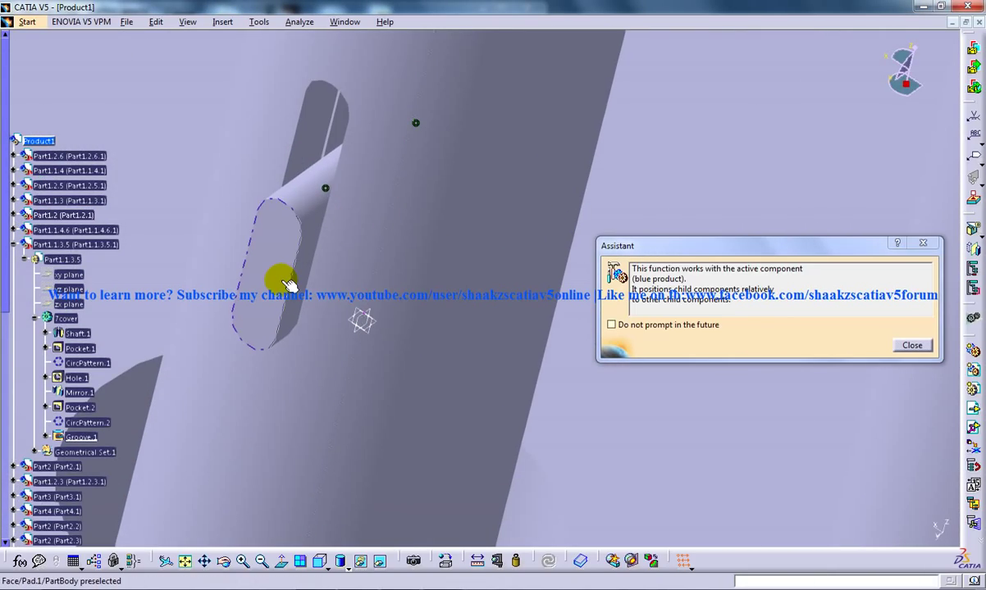
pyautogui.moveTo(249, 339); pyautogui.dragTo(342, 369, button='middle')
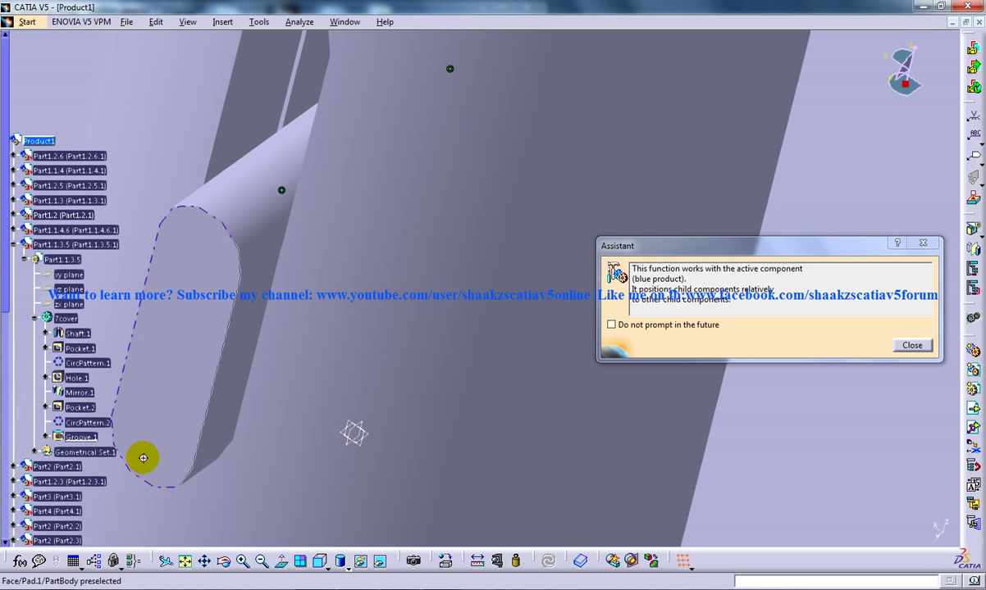
pyautogui.moveTo(142, 459); pyautogui.dragTo(380, 344, button='middle')
pyautogui.moveTo(361, 382); pyautogui.dragTo(363, 430, button='middle')
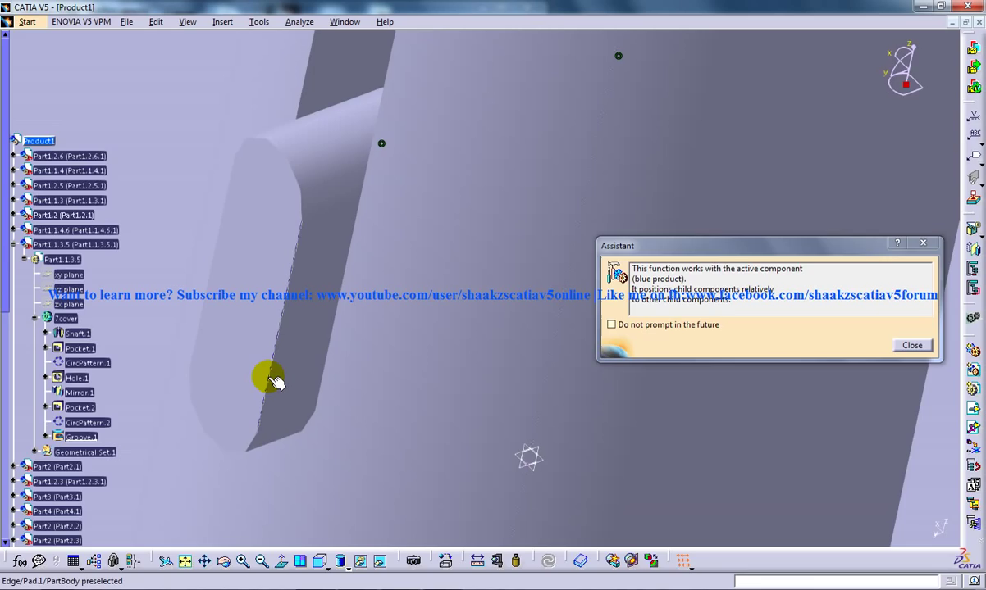
pyautogui.click(398, 290)
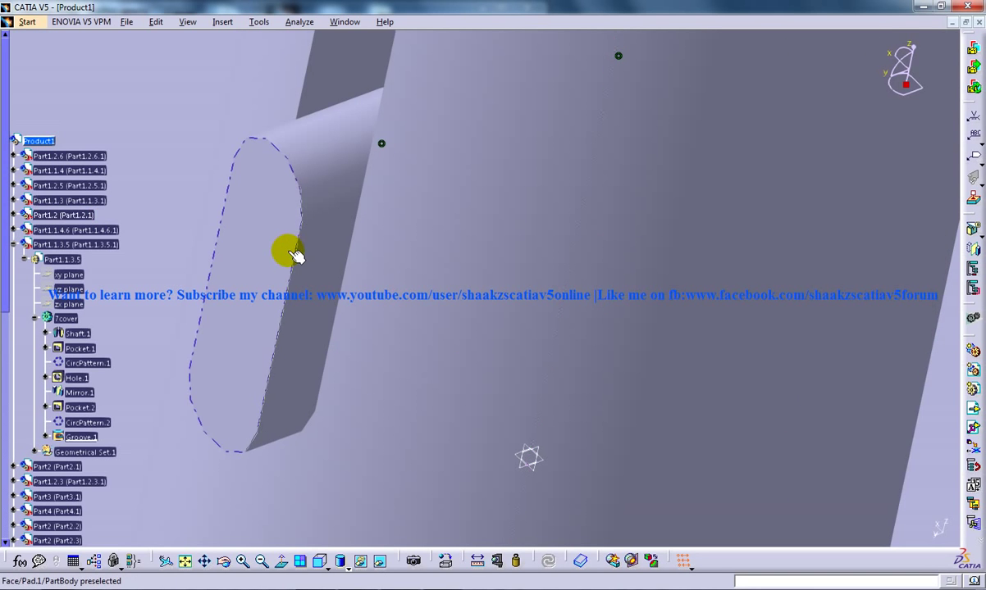
# Delete the inserted cotter component Part7.1 from the assembly.
pyautogui.scroll(-10, 100, 310)
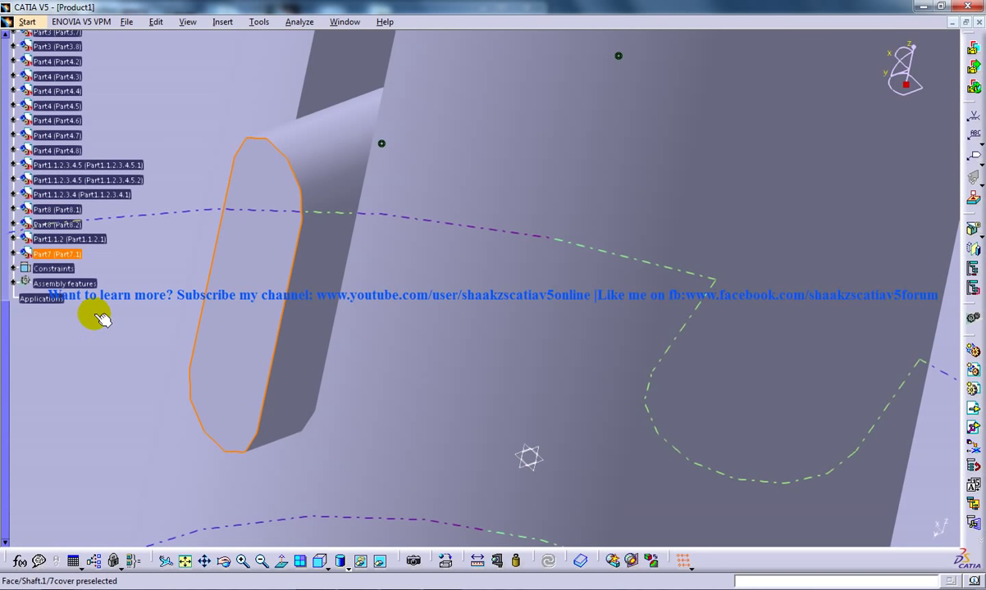
pyautogui.rightClick(59, 205)
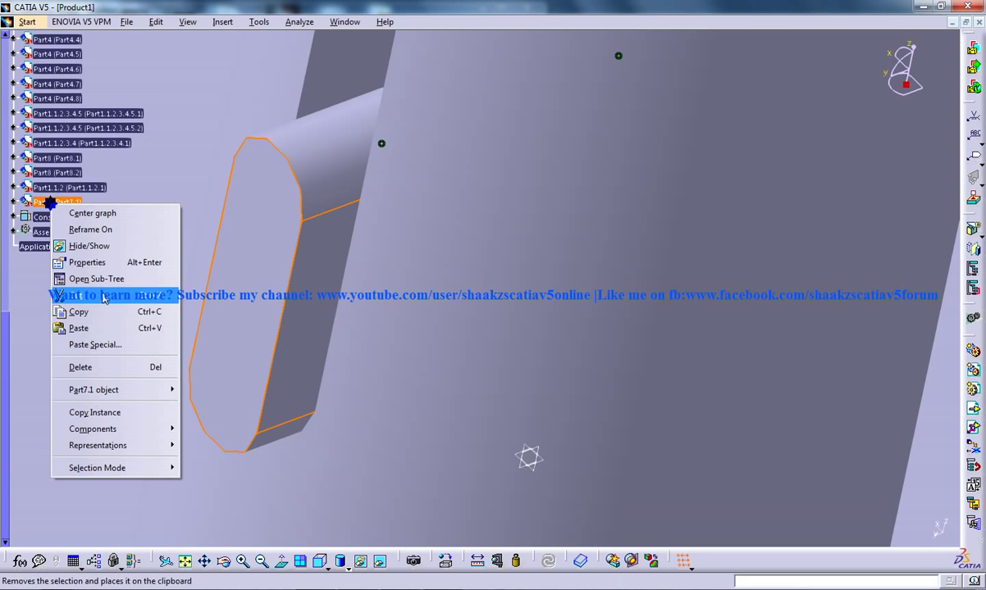
pyautogui.click(96, 369)
pyautogui.moveTo(236, 335); pyautogui.dragTo(292, 420, button='middle')
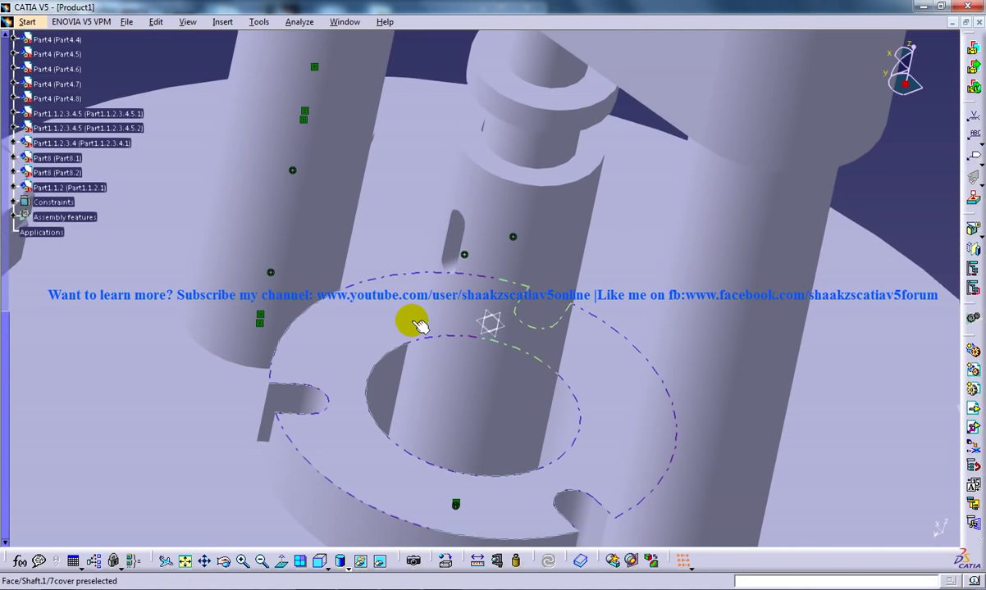
# Insert the cotter part into Product1 again as an existing component with positioning.
pyautogui.click(222, 21)
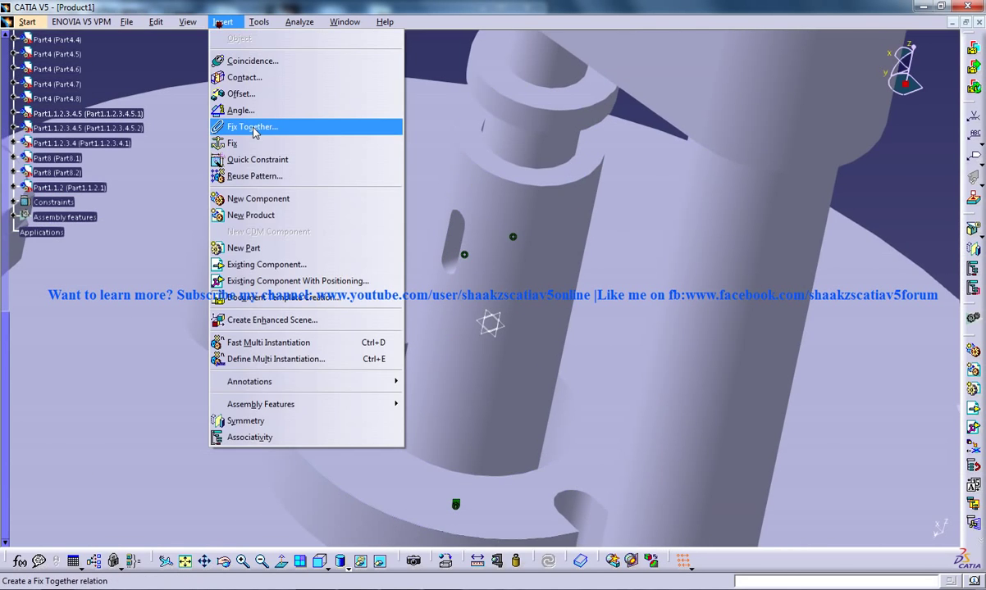
pyautogui.click(320, 282)
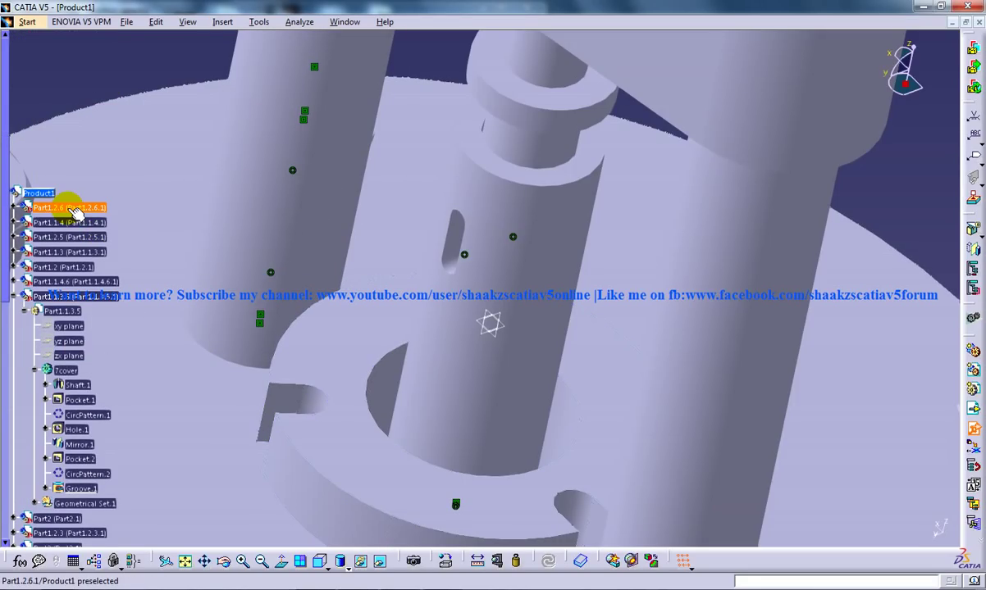
pyautogui.click(39, 194)
pyautogui.click(511, 296)
pyautogui.scroll(-3, 511, 296)
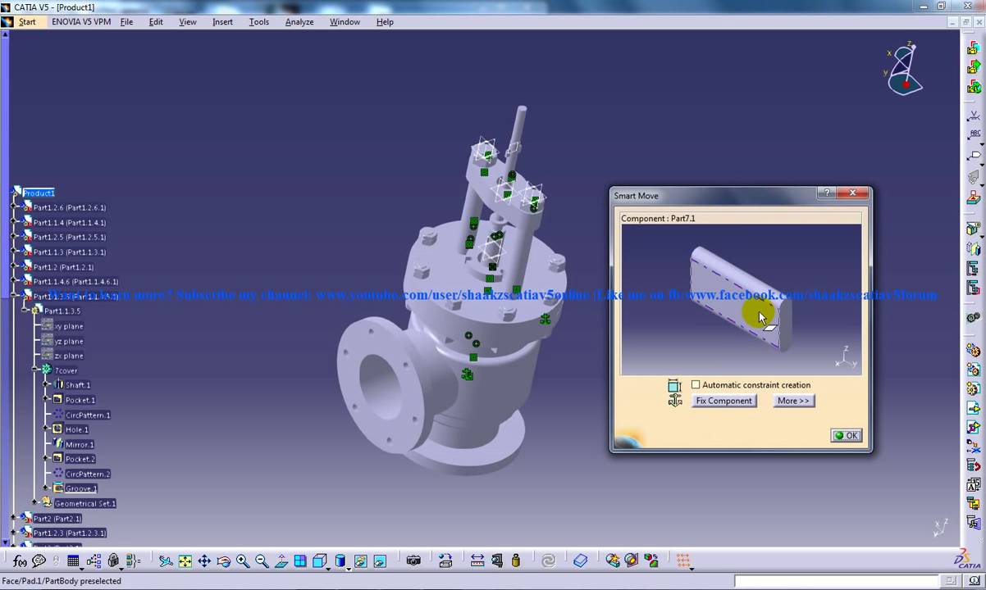
# Snap the cotter's flat side face to the side face of the valve spindle's slot using Smart Move and accept the placement.
pyautogui.click(740, 317)
pyautogui.moveTo(489, 260); pyautogui.dragTo(539, 156, button='middle')
pyautogui.moveTo(564, 191); pyautogui.dragTo(428, 236, button='middle')
pyautogui.click(490, 237)
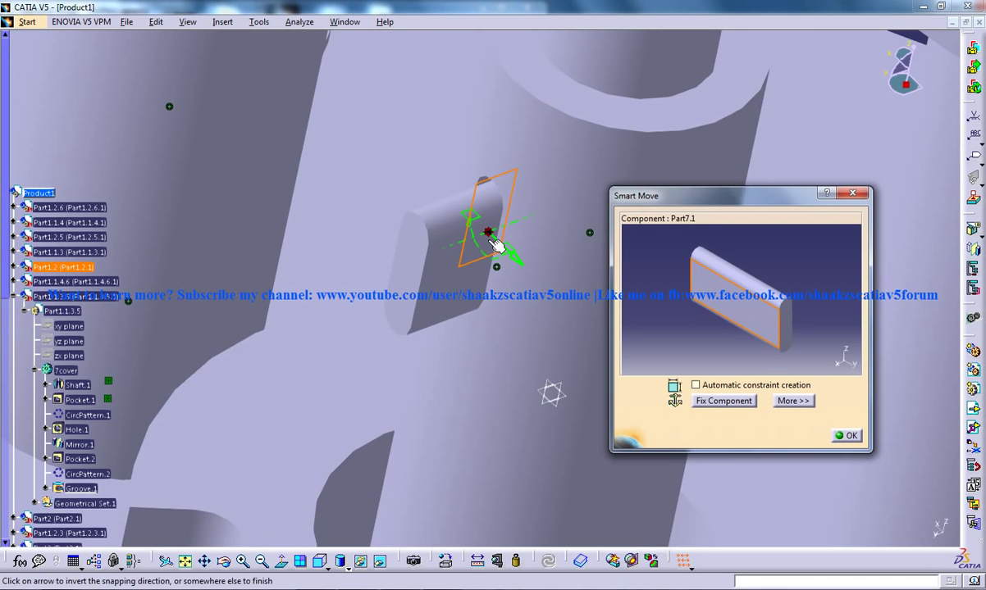
pyautogui.moveTo(355, 277); pyautogui.dragTo(385, 451, button='middle')
pyautogui.click(311, 351)
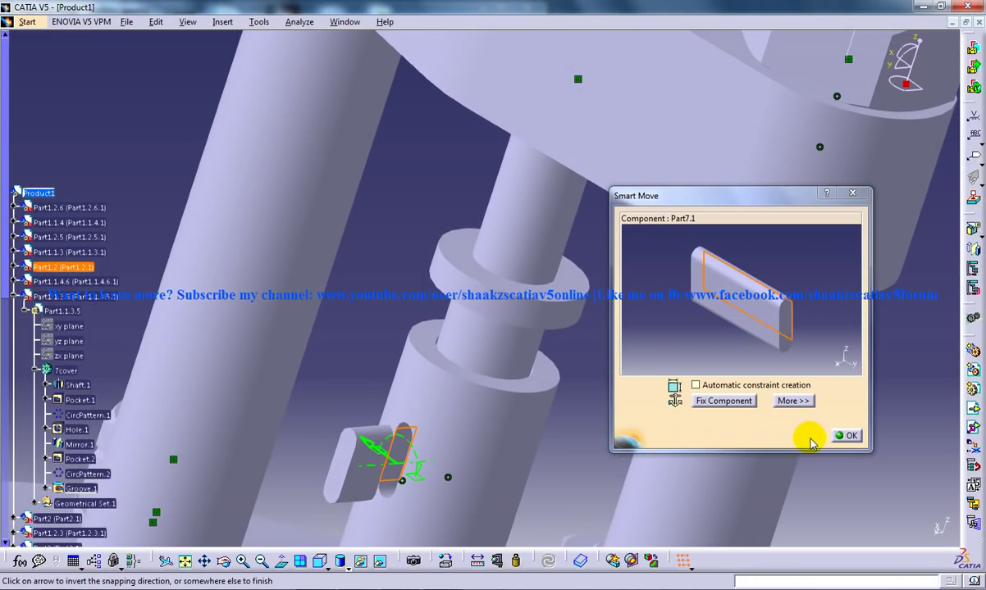
pyautogui.click(848, 437)
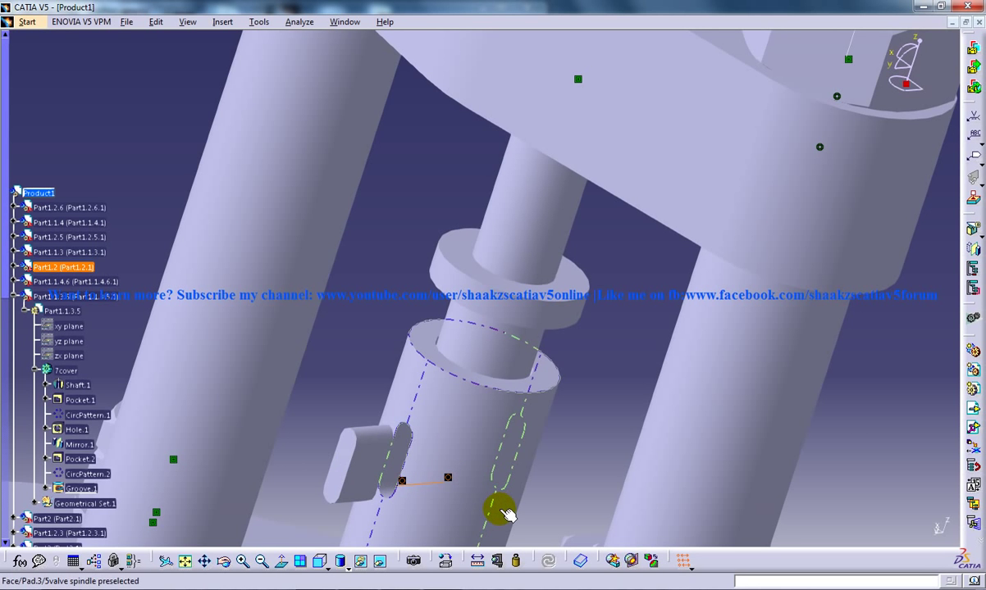
# Add a contact constraint between the cotter's flat side face and the valve spindle slot's side face, and update the assembly.
pyautogui.moveTo(520, 513); pyautogui.dragTo(643, 410, button='middle')
pyautogui.click(157, 24)
pyautogui.moveTo(225, 26)
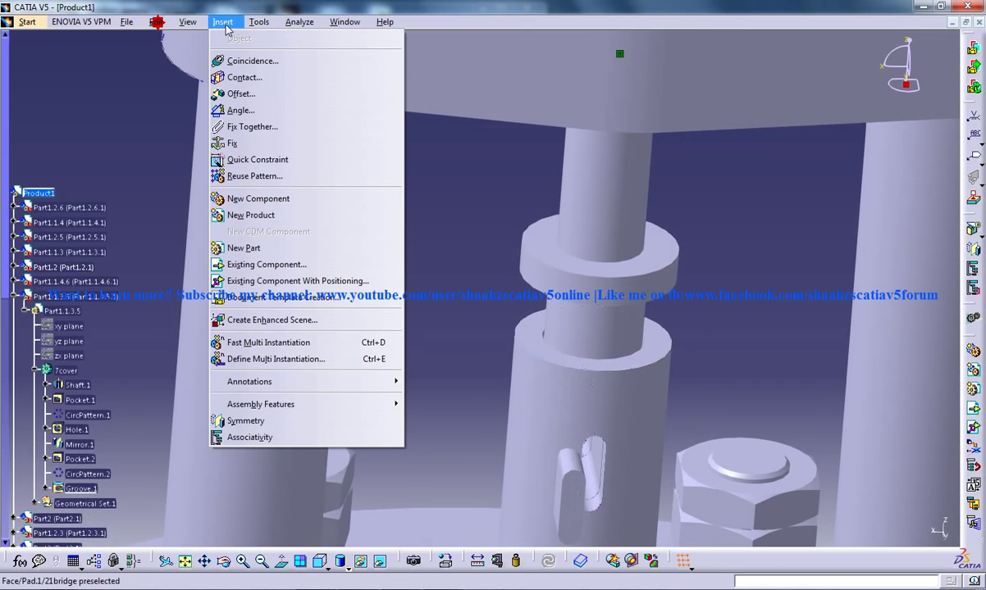
pyautogui.click(259, 79)
pyautogui.moveTo(474, 374); pyautogui.dragTo(398, 432, button='middle')
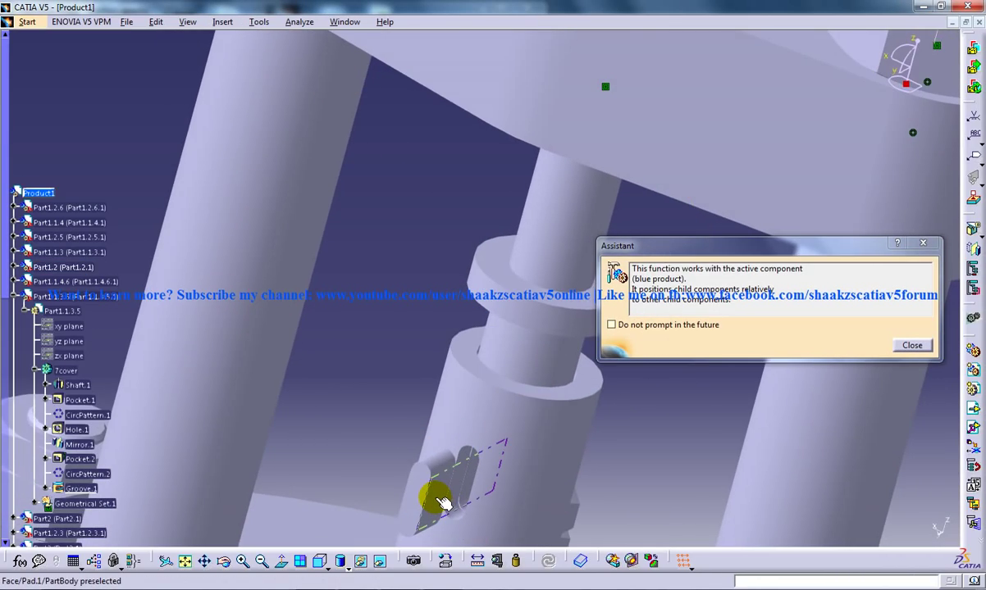
pyautogui.moveTo(496, 468)
pyautogui.mouseDown(button='middle')
pyautogui.moveTo(641, 435)
pyautogui.moveTo(567, 424)
pyautogui.moveTo(595, 439)
pyautogui.moveTo(638, 431)
pyautogui.moveTo(599, 453)
pyautogui.moveTo(489, 432)
pyautogui.moveTo(499, 456)
pyautogui.mouseUp(button='middle')
pyautogui.click(641, 432)
pyautogui.click(154, 29)
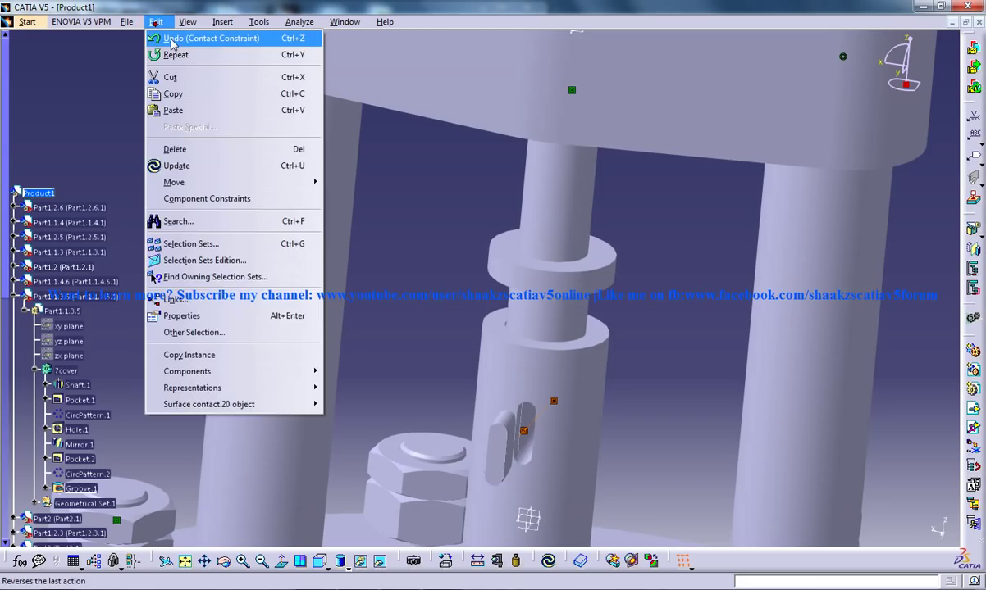
pyautogui.click(177, 150)
# Constrain the axis of the cotter's upper rounded edge coincident with the valve spindle's upper slot axis and update the assembly.
pyautogui.moveTo(513, 339); pyautogui.dragTo(443, 329, button='middle')
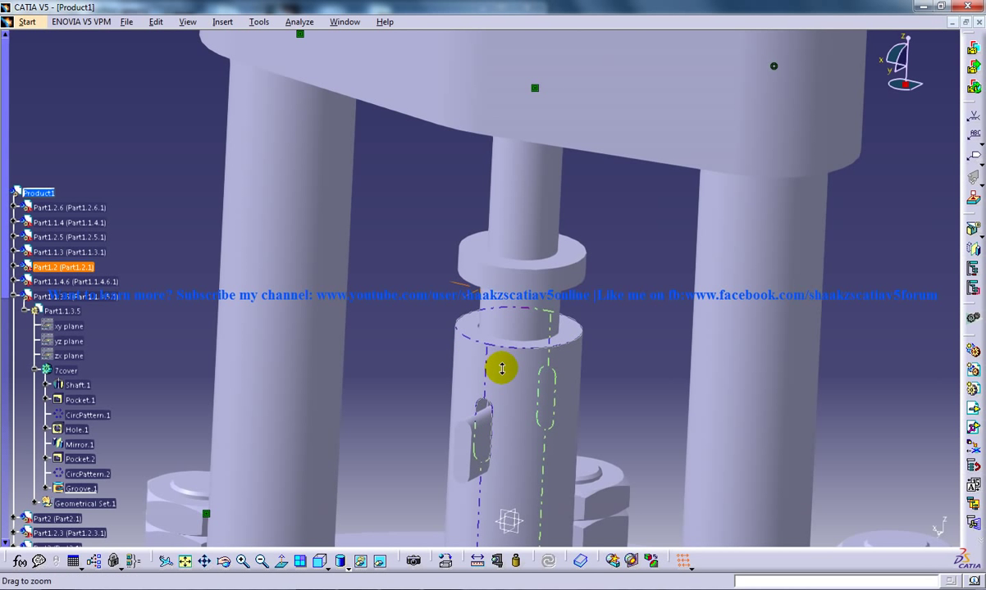
pyautogui.moveTo(502, 369); pyautogui.dragTo(459, 246, button='middle')
pyautogui.click(223, 22)
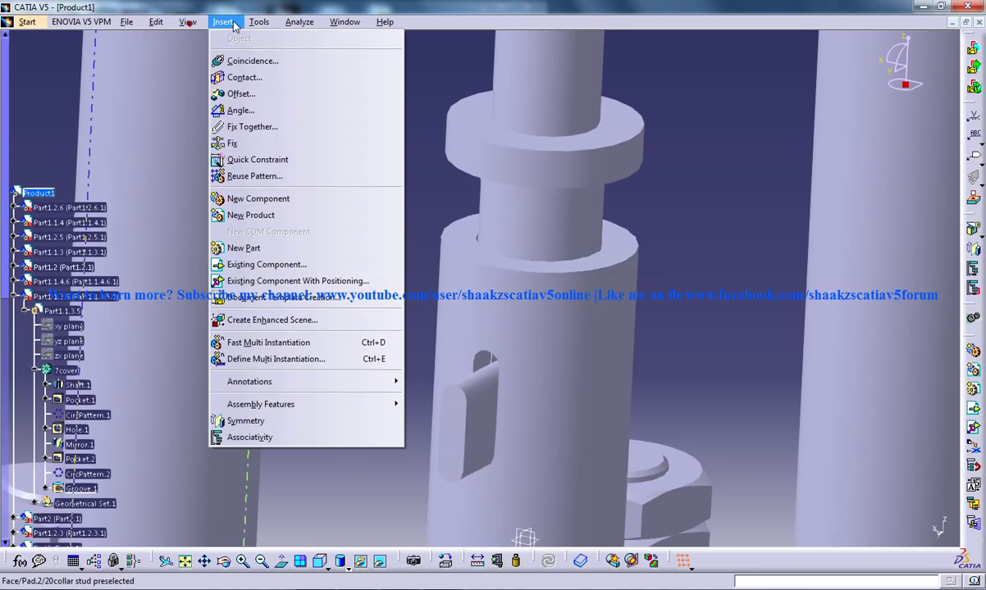
pyautogui.click(252, 63)
pyautogui.click(475, 394)
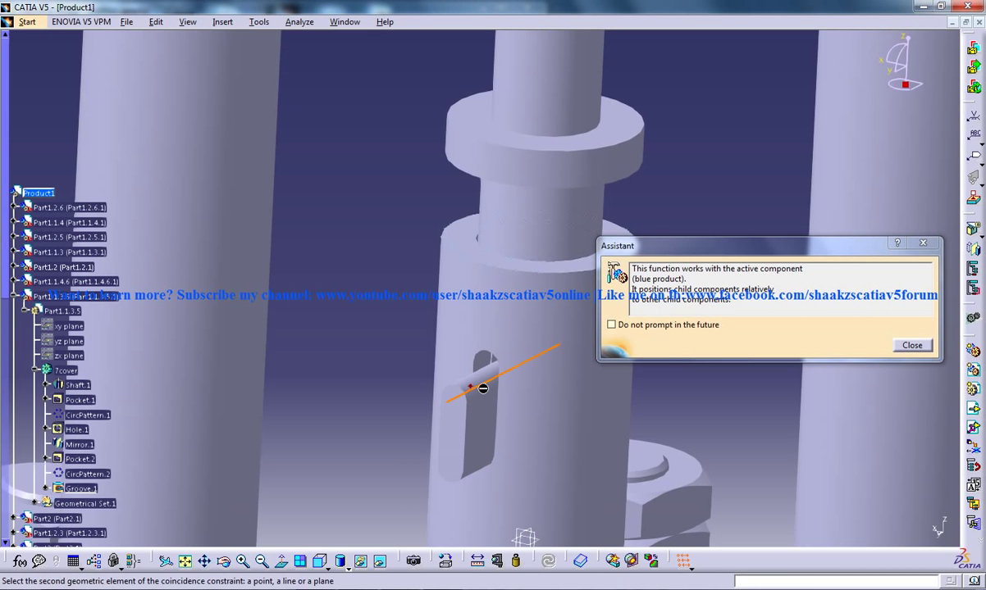
pyautogui.moveTo(471, 387); pyautogui.dragTo(520, 348, button='middle')
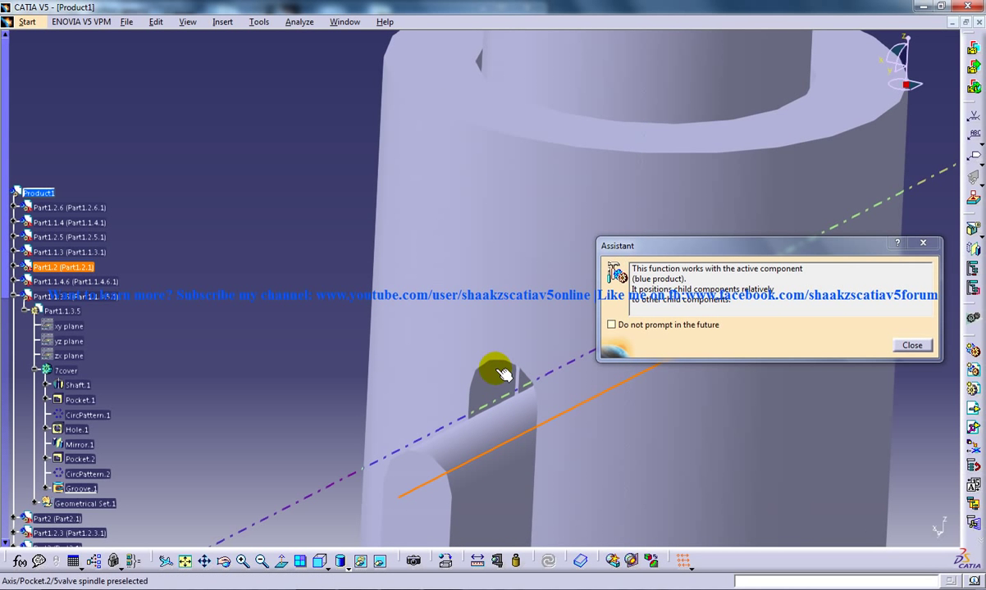
pyautogui.click(502, 372)
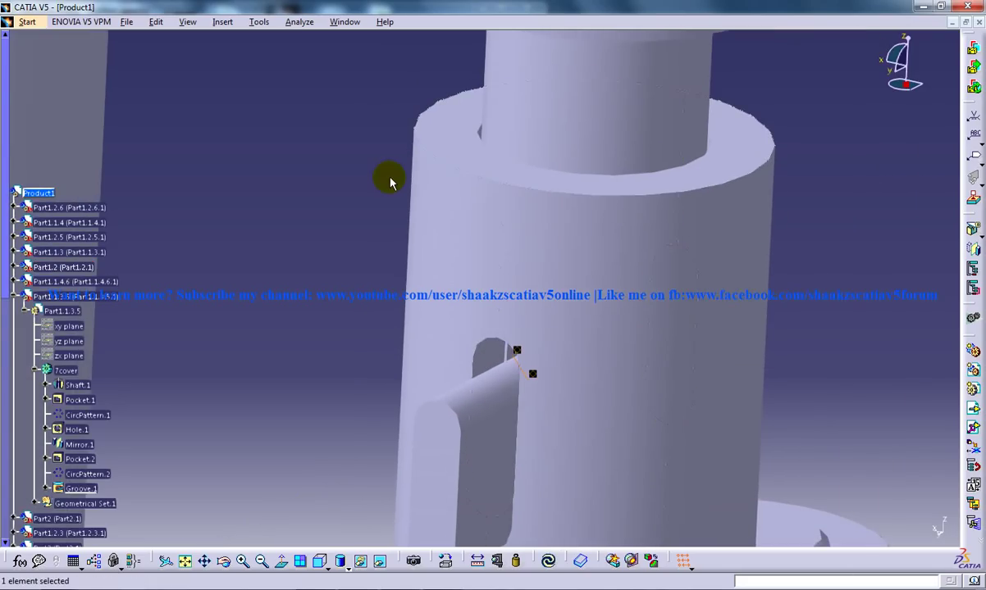
pyautogui.click(156, 21)
pyautogui.click(194, 161)
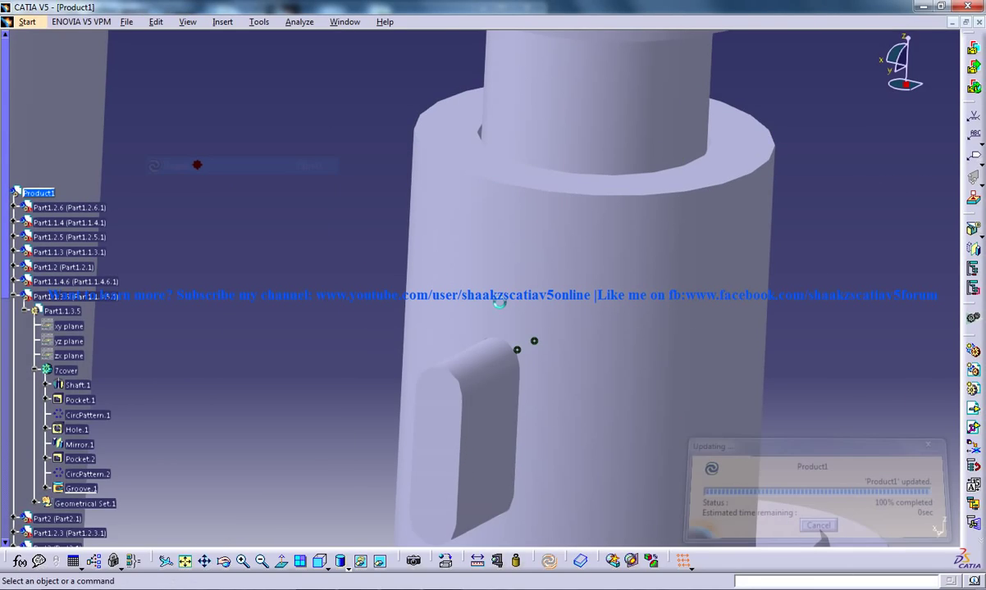
# Slide the cotter along the Y axis into the spindle slot with Manipulate, moving it with respect to constraints.
pyautogui.moveTo(508, 353); pyautogui.dragTo(271, 123, button='middle')
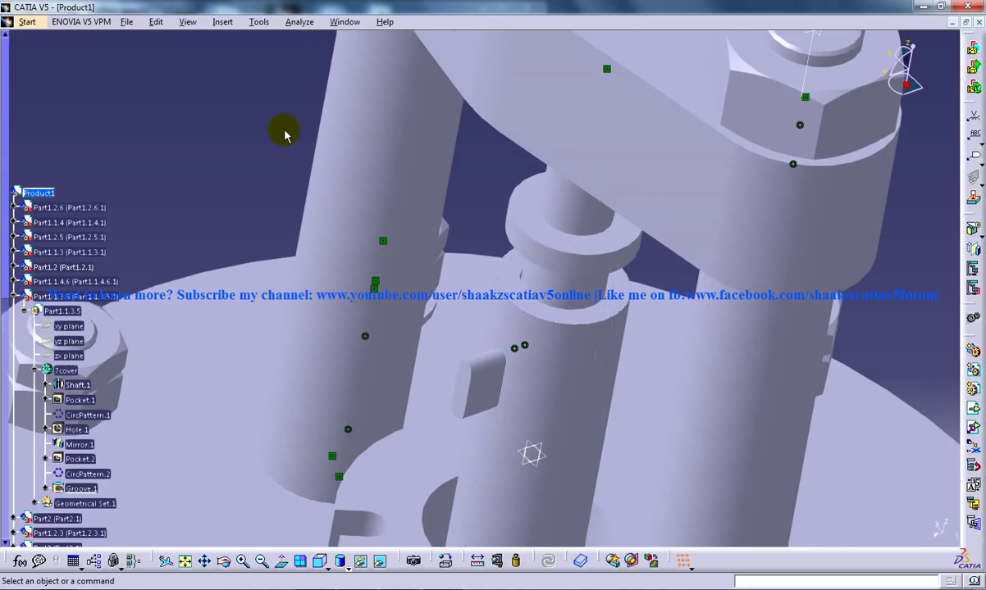
pyautogui.click(190, 22)
pyautogui.moveTo(238, 183)
pyautogui.click(330, 181)
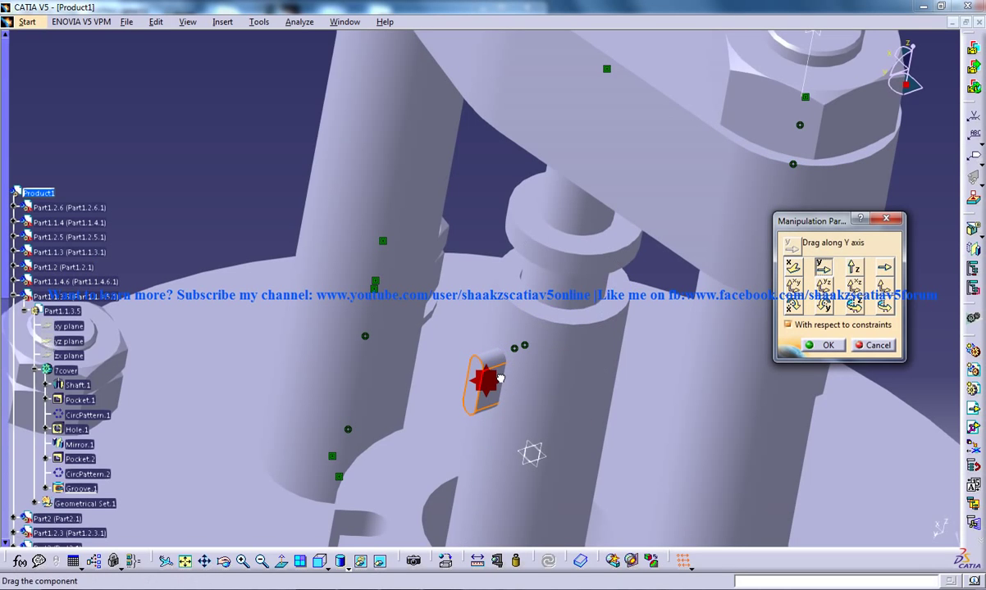
pyautogui.moveTo(548, 368); pyautogui.dragTo(459, 373, button='middle')
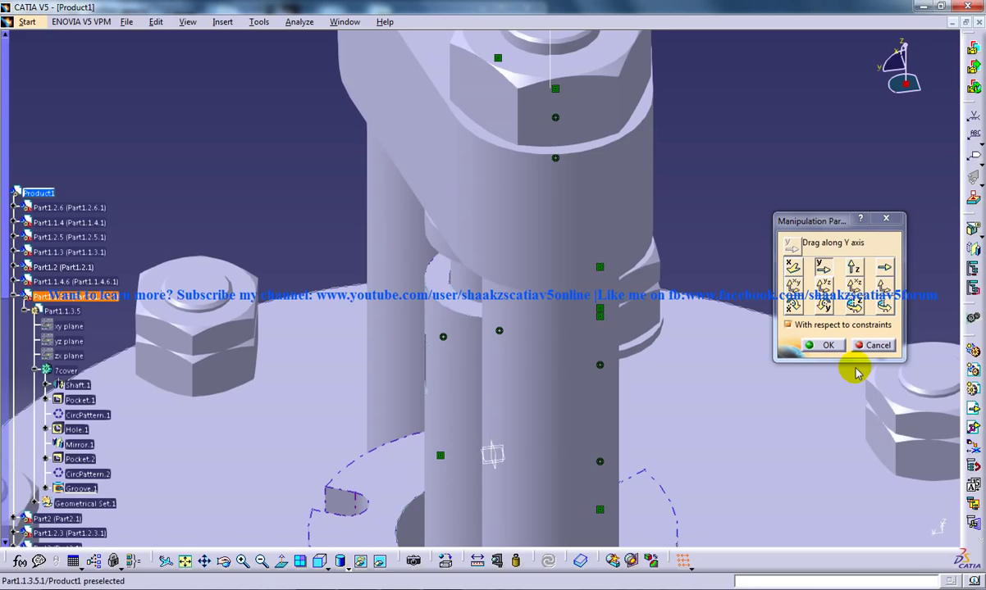
pyautogui.click(831, 345)
pyautogui.moveTo(565, 369); pyautogui.dragTo(596, 364, button='middle')
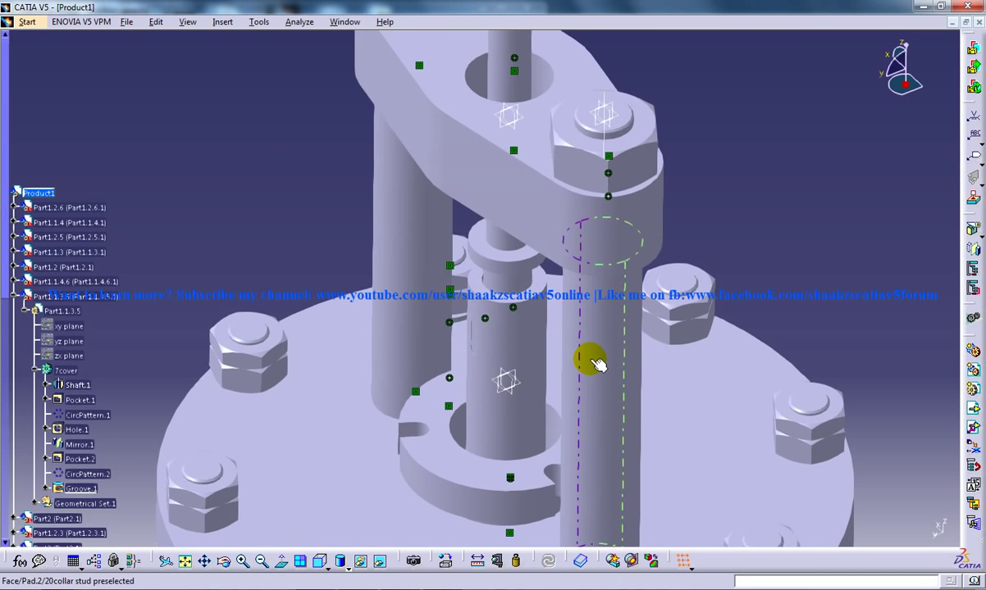